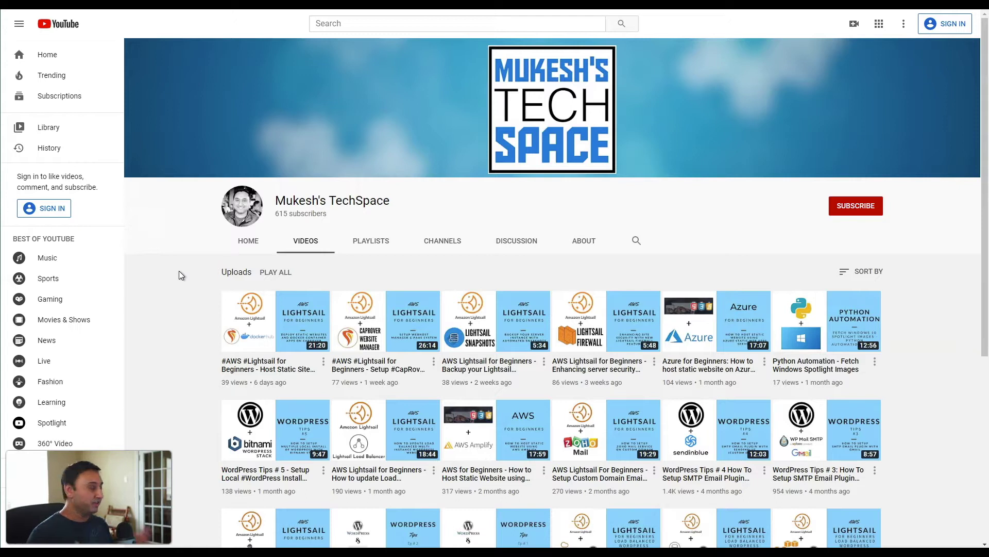
Step: Review the new Gmail inbox, which holds only the Google welcome message
scroll(193, 302, down, 2)
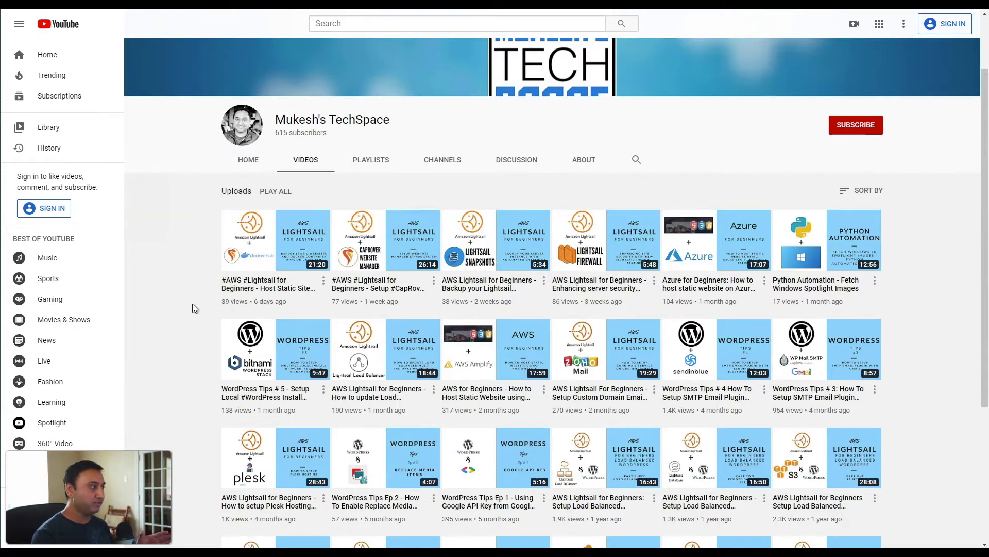
scroll(193, 308, down, 2)
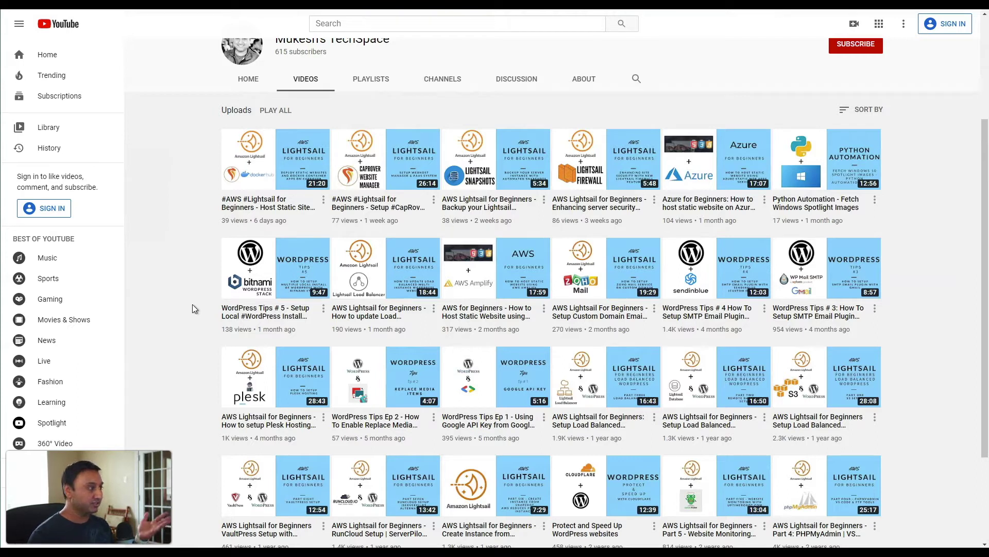
scroll(516, 232, up, 3)
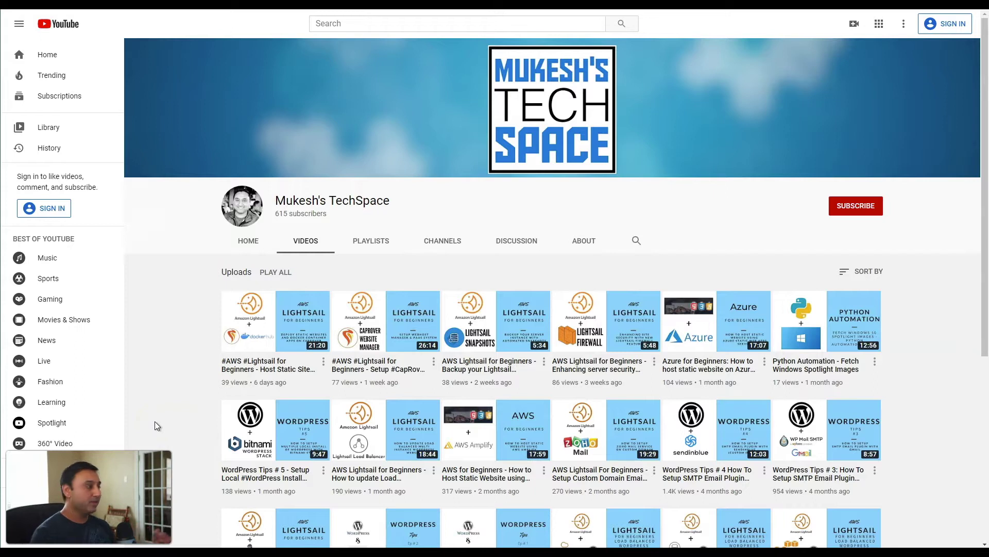
click(187, 422)
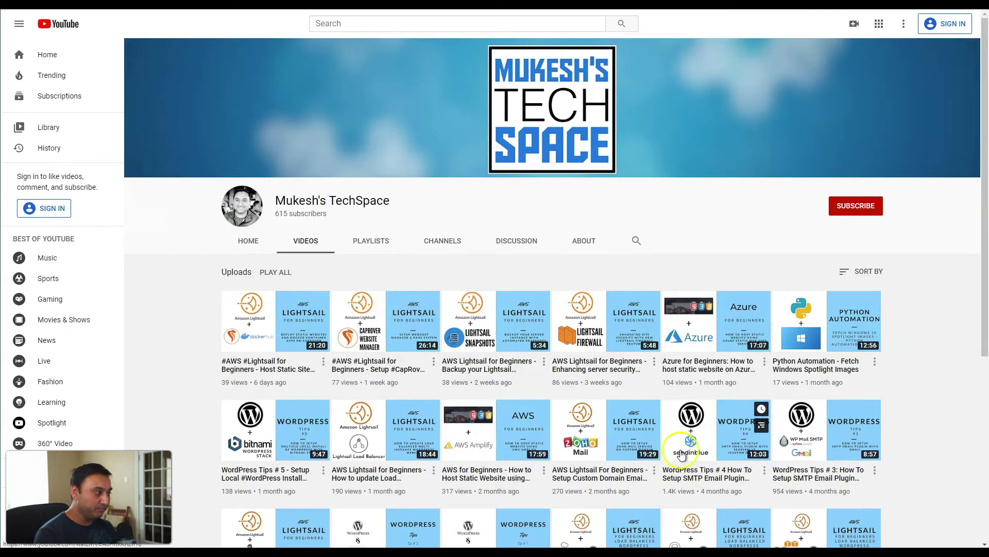
click(708, 456)
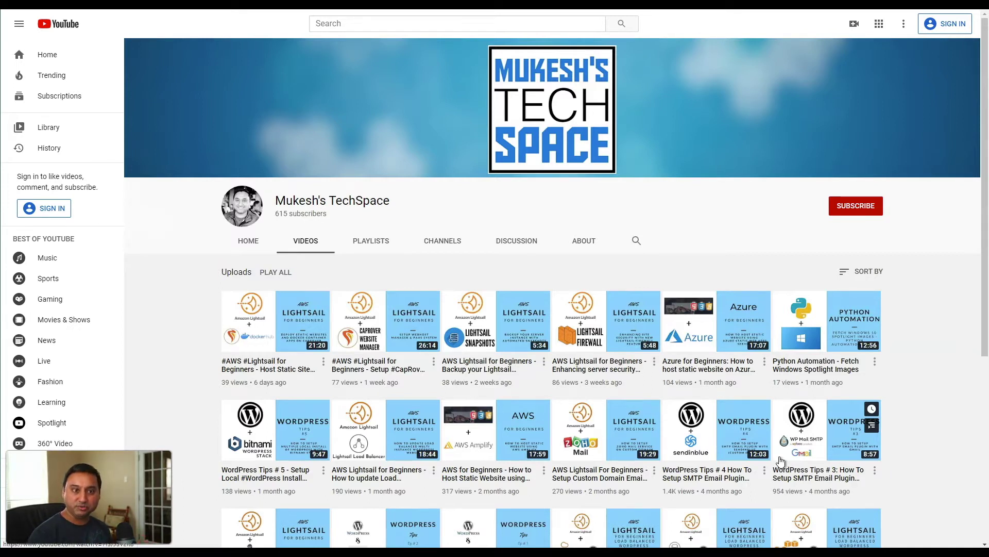
click(792, 459)
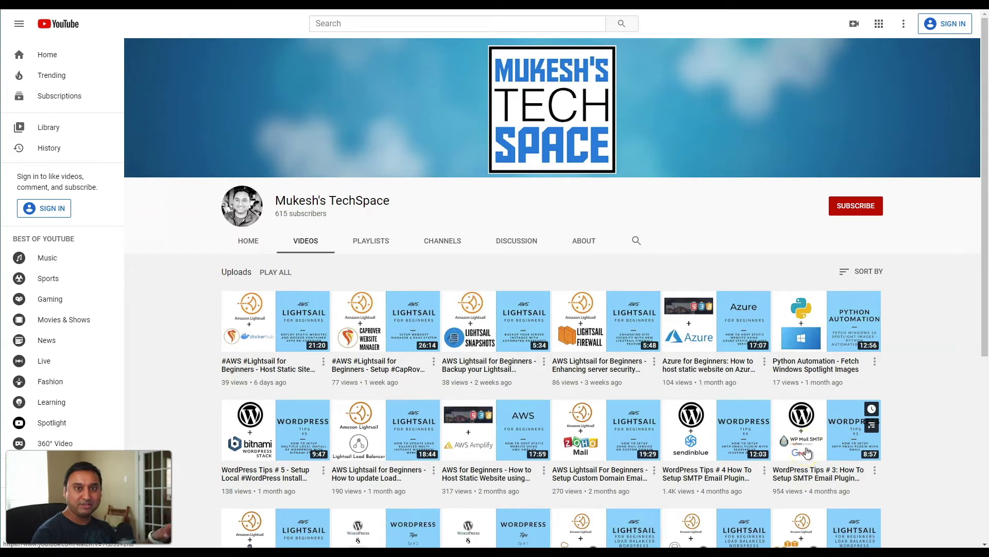
click(835, 451)
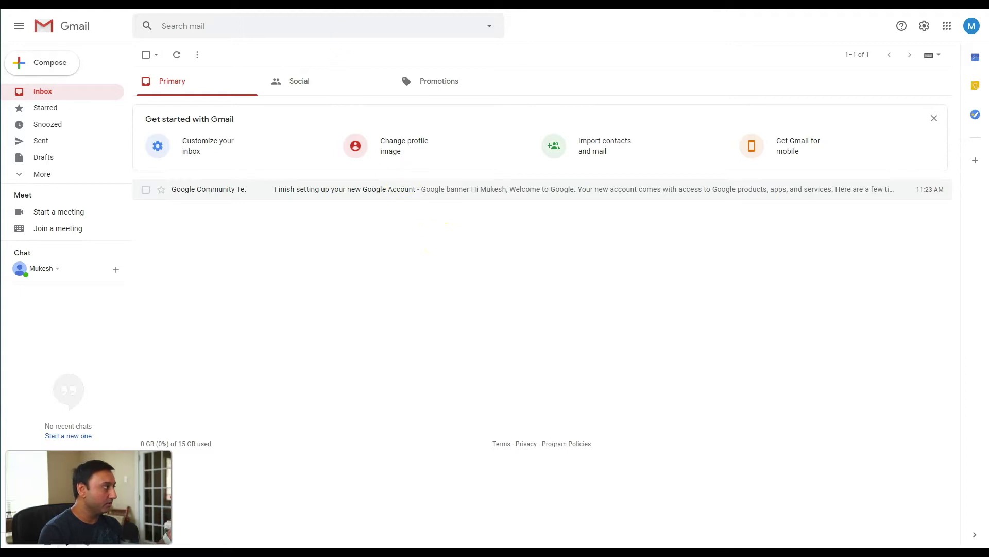
Step: Switch to Name.com and show the custom domain's email forwarding records, currently empty
key(ctrl+Tab)
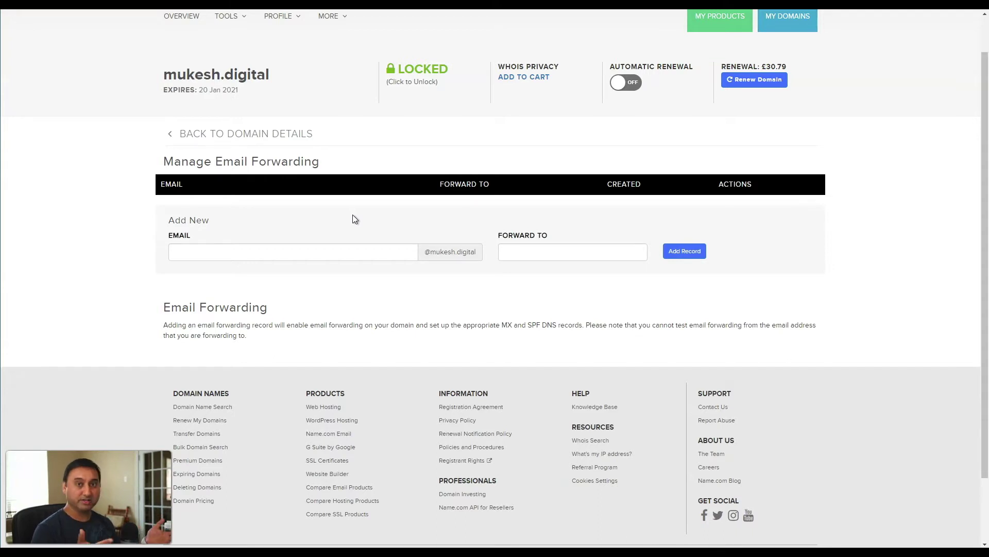
click(255, 252)
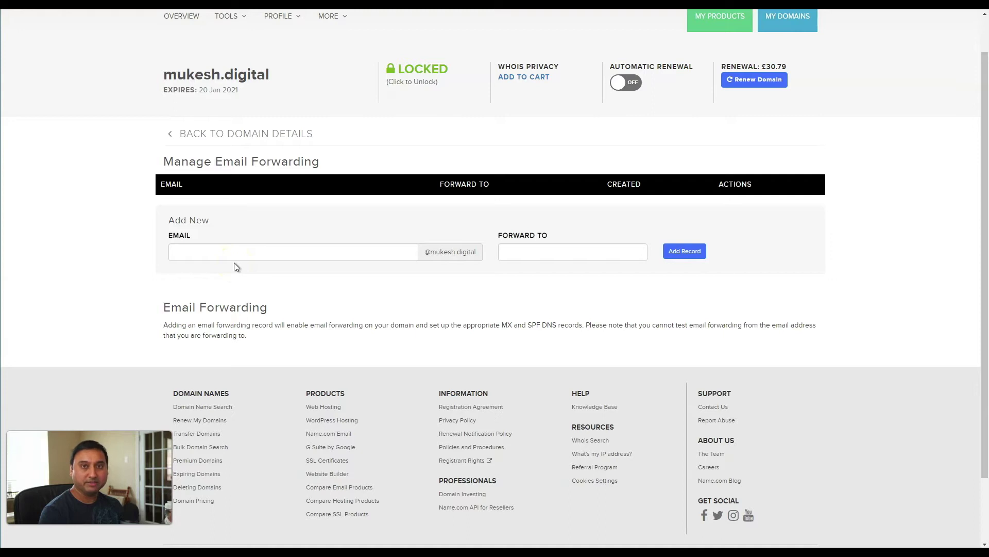
click(274, 254)
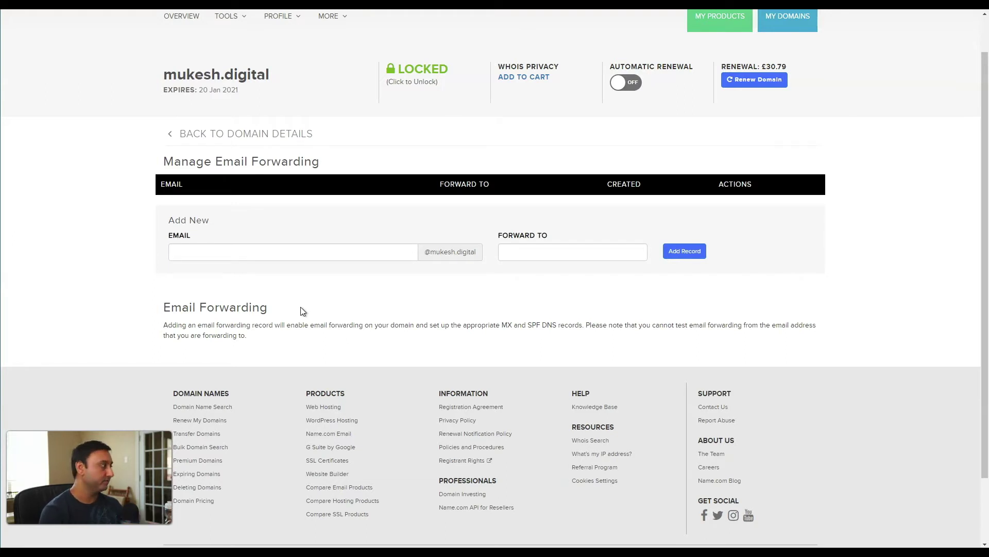
Step: Add a forwarding record from the domain's 'email' address to the new Gmail address, then return to Gmail
click(290, 257)
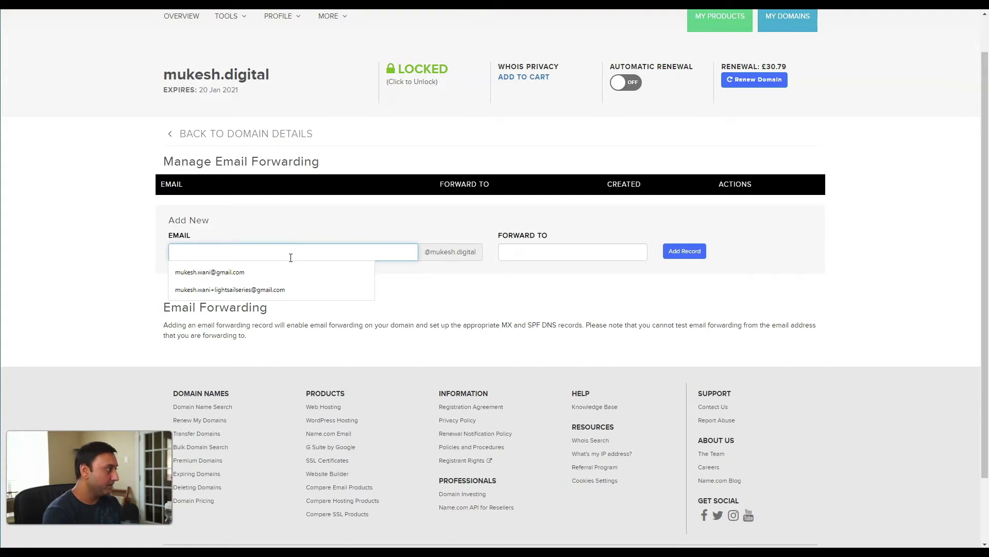
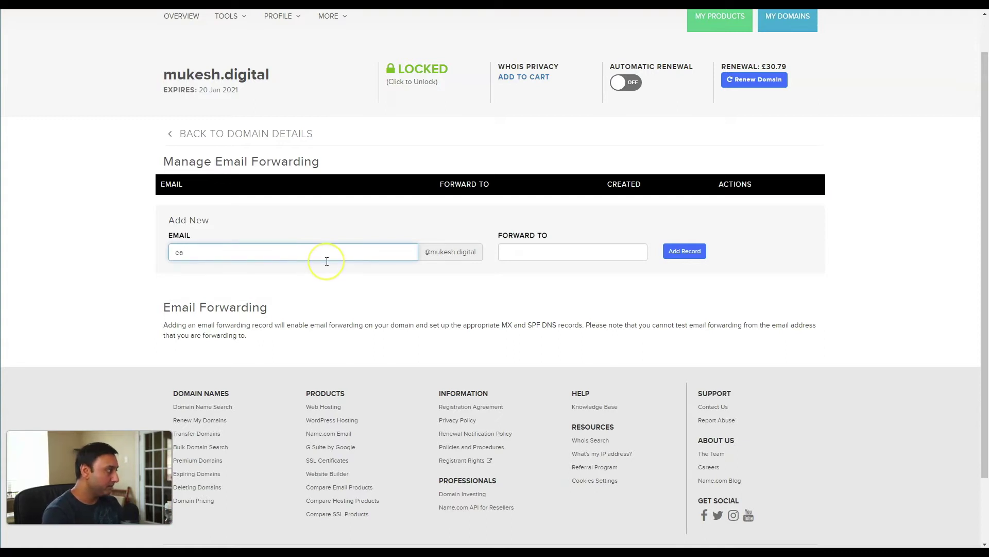
key(BackSpace)
key(Tab)
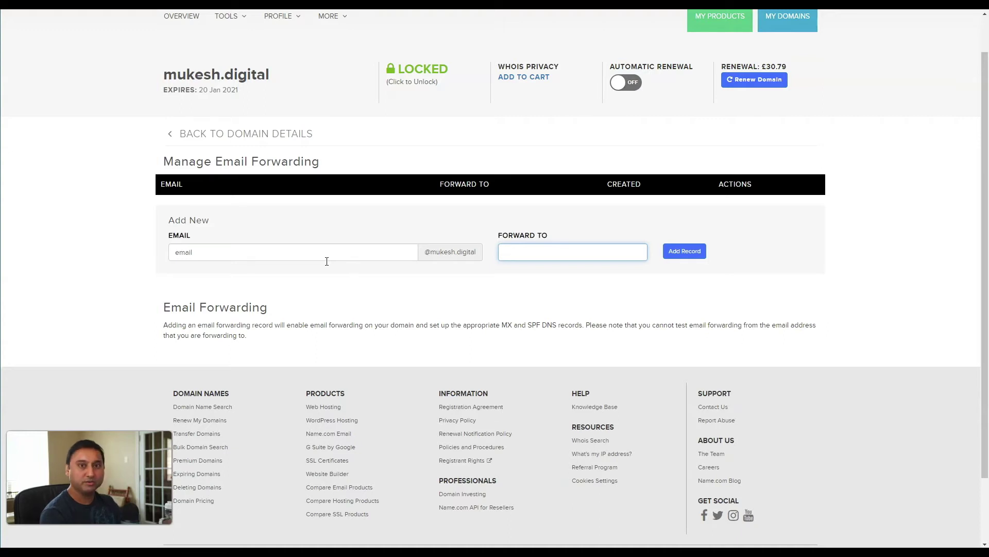
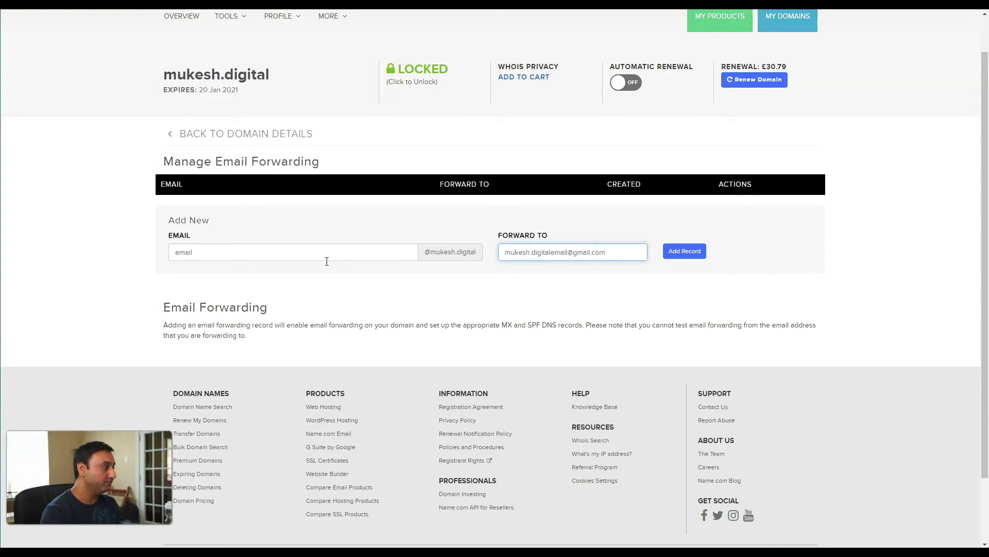
click(685, 251)
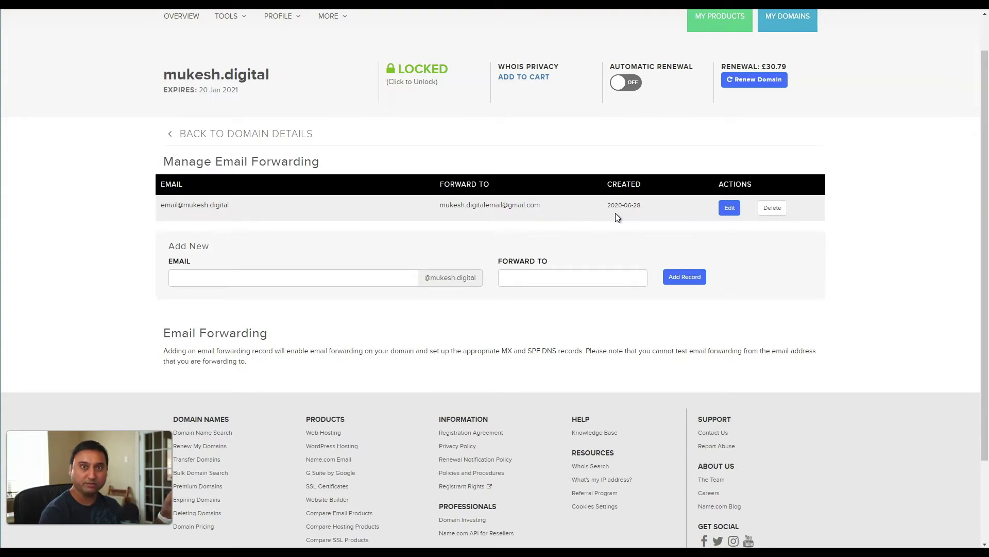
click(320, 255)
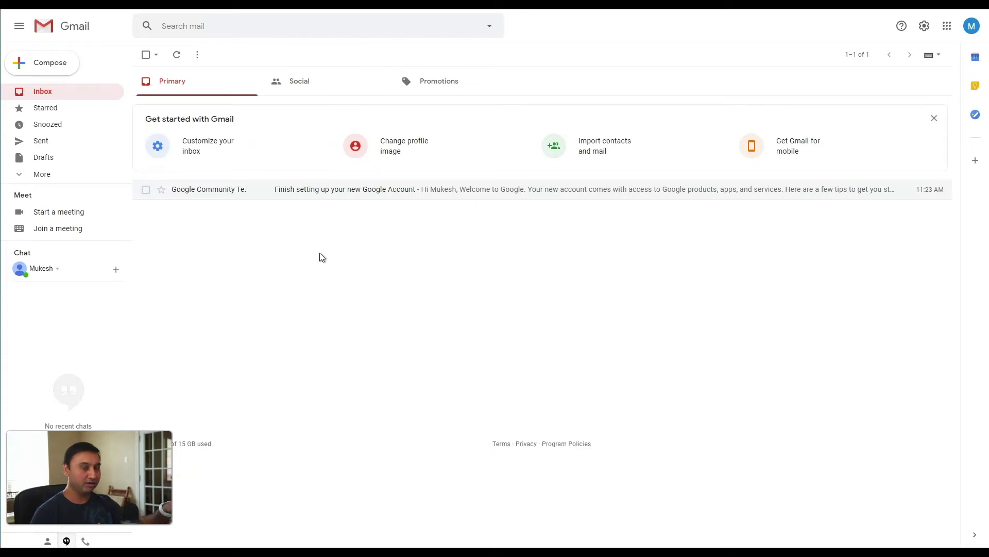
Step: Load accounts.google.com to reach the Google Account home page
click(233, 221)
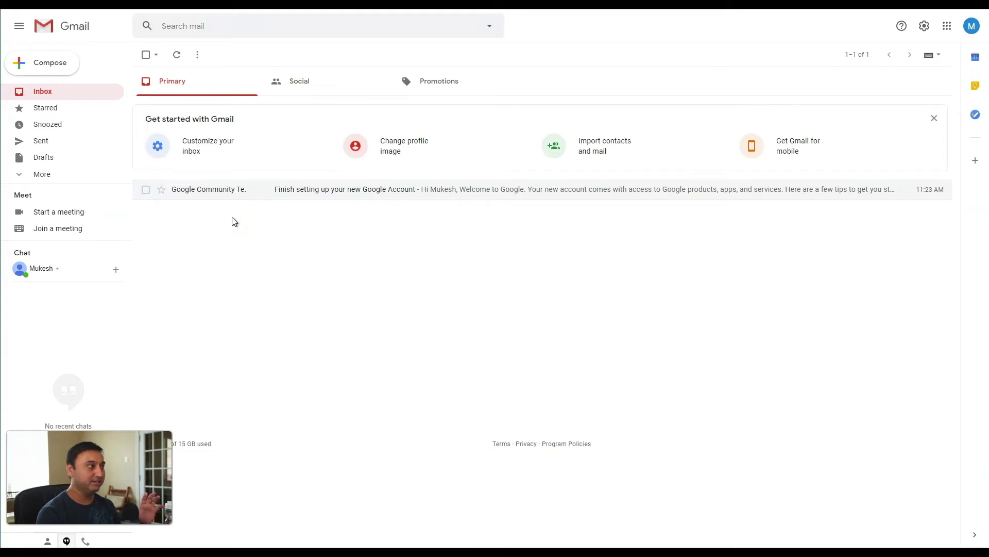
click(245, 221)
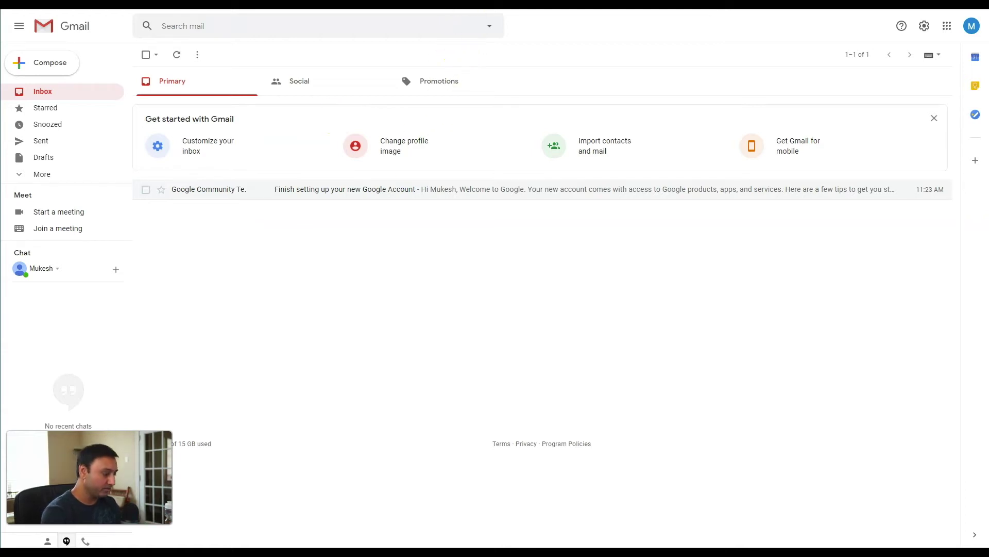
key(ctrl+l)
text(accounts.g)
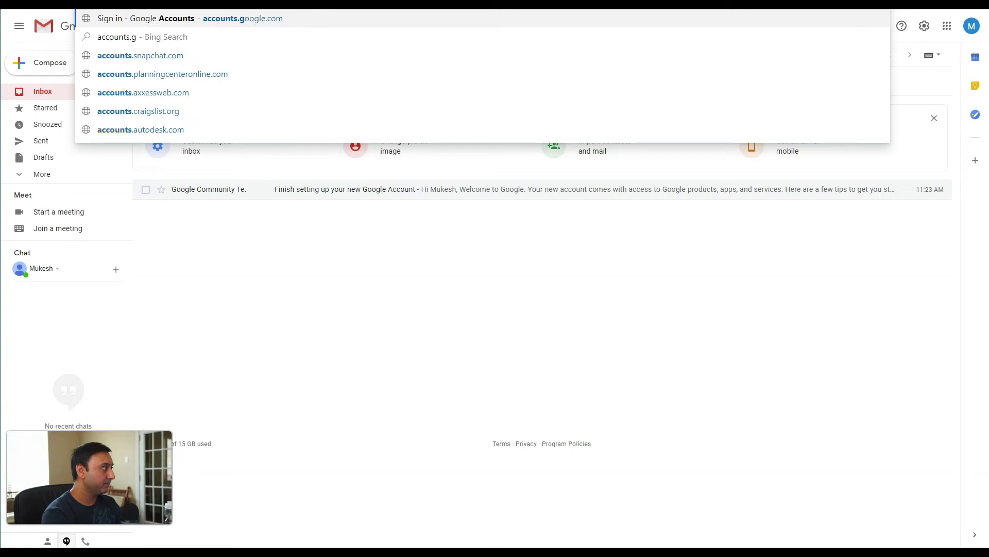
text(oogle.com)
key(Return)
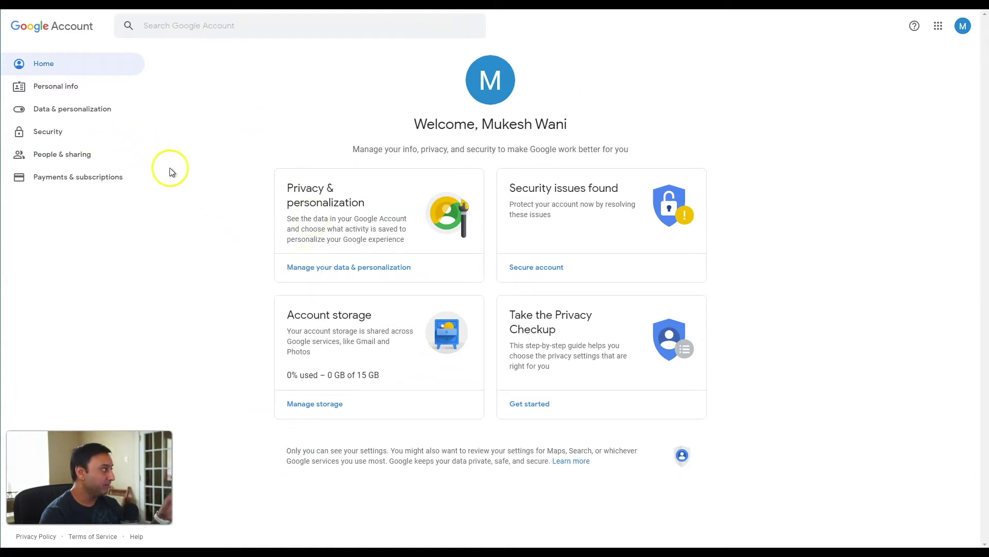
Step: Go through Security to App passwords, re-entering the account password to verify
click(49, 131)
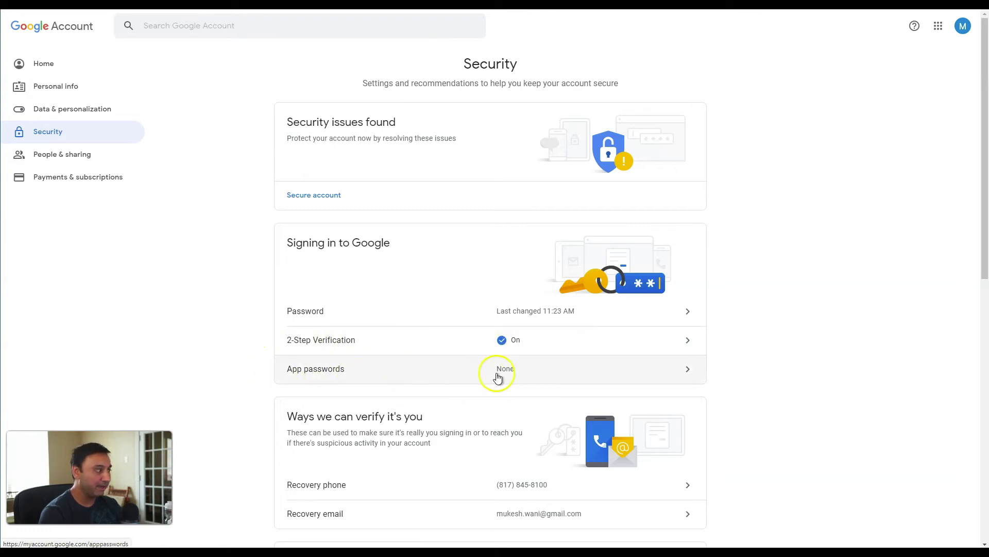
click(334, 376)
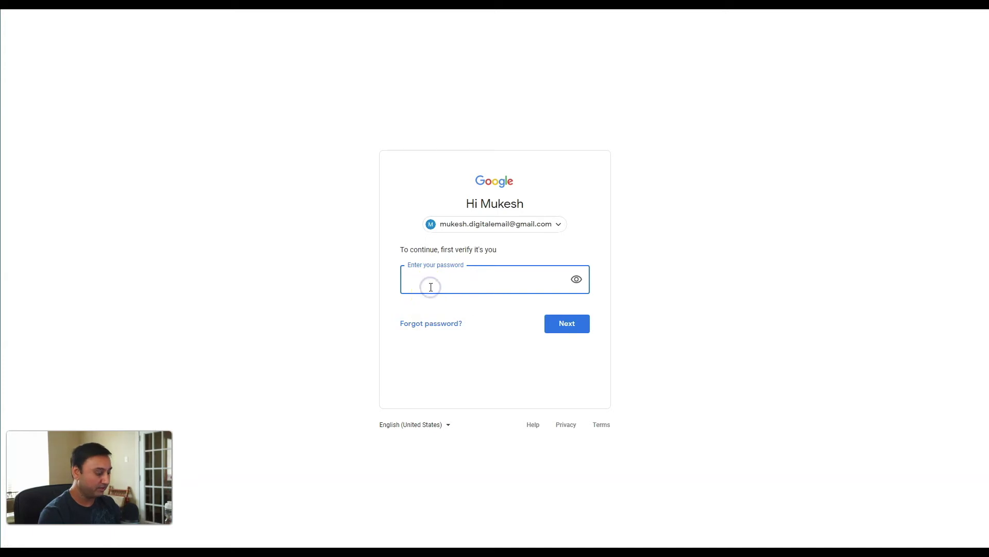
text(••••••••••••)
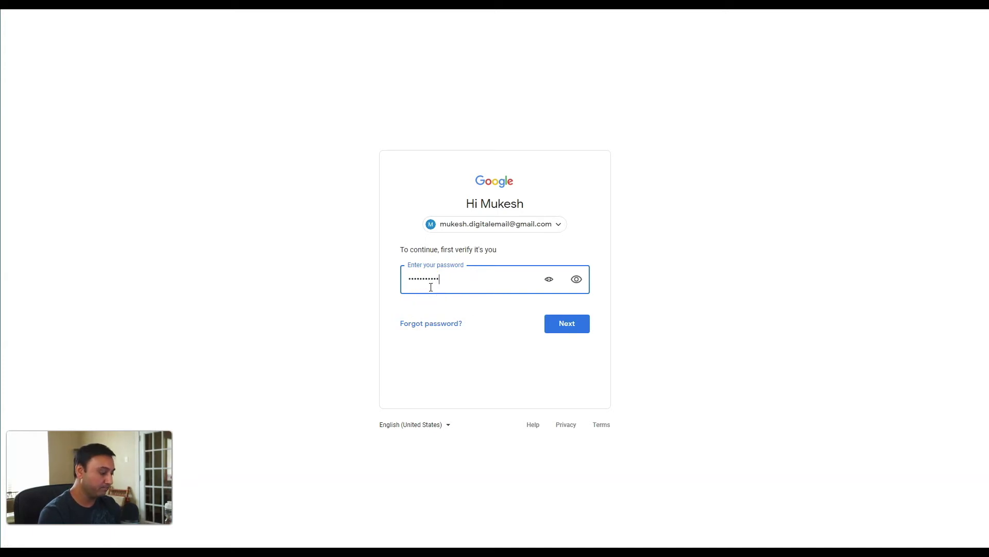
click(570, 326)
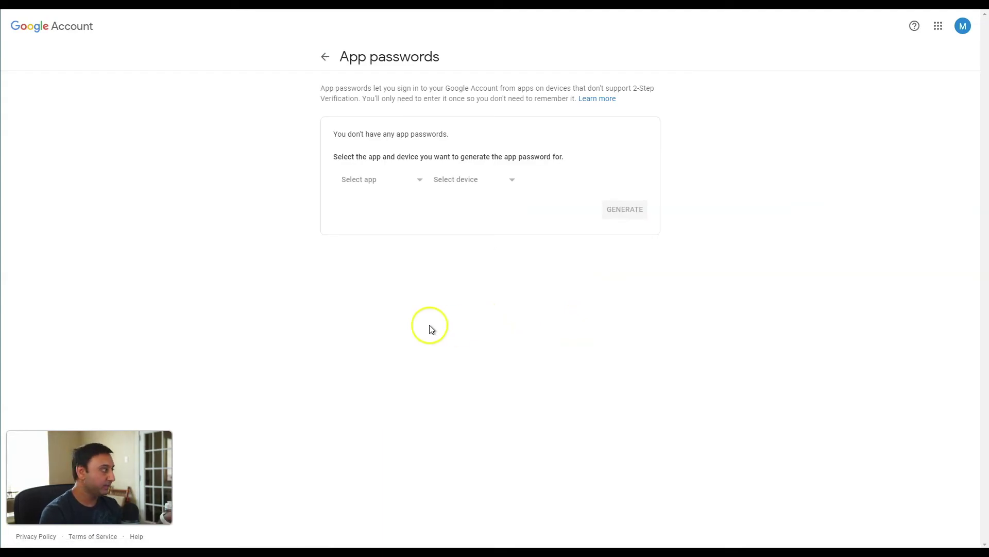
Step: Generate a Mail app password with a custom device name for the domain's emails
click(417, 186)
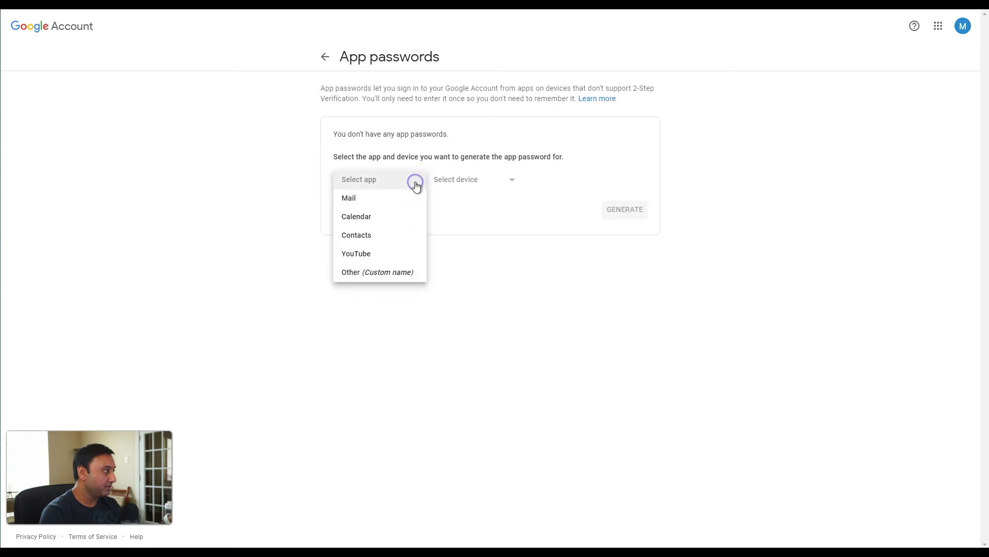
click(403, 198)
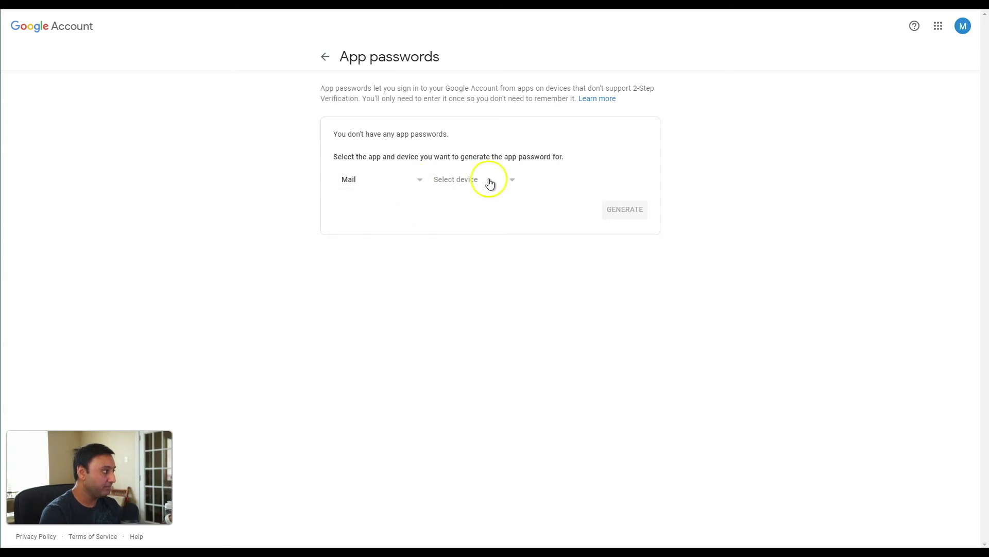
click(506, 179)
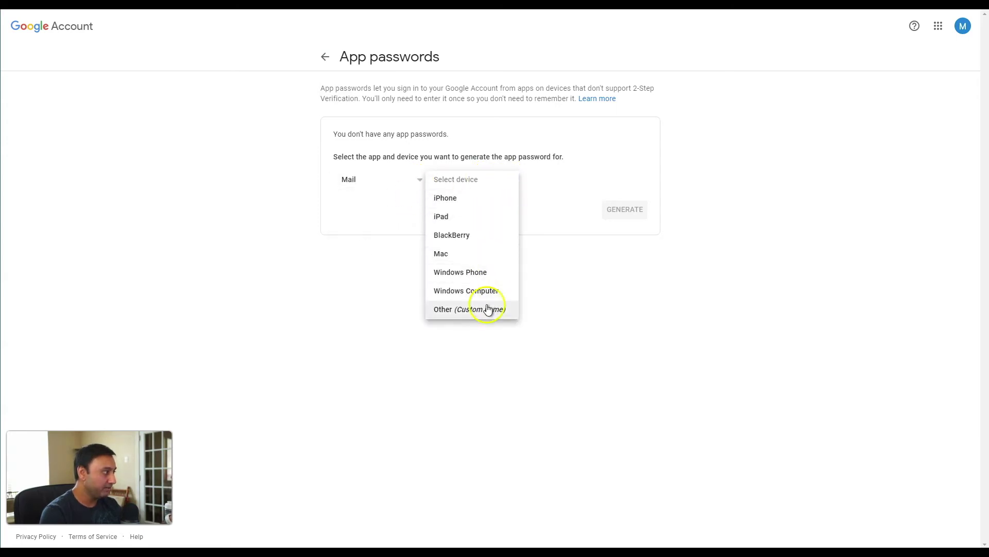
click(488, 309)
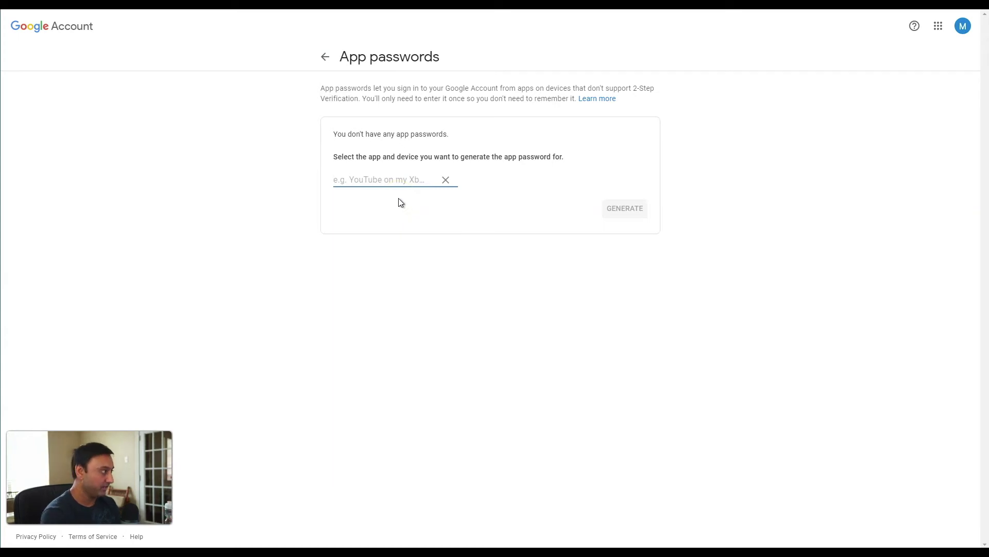
text(mukesh.digital )
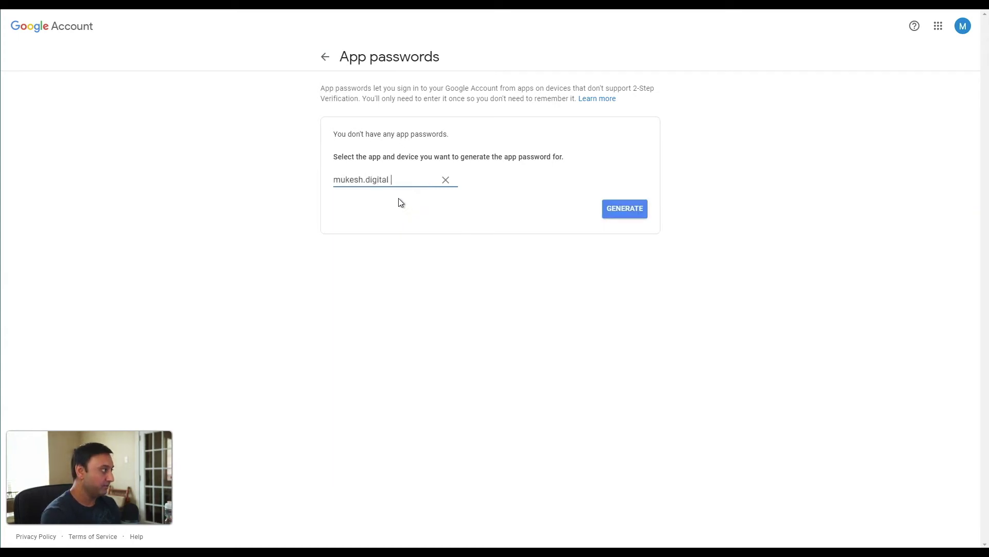
text(emails)
click(618, 212)
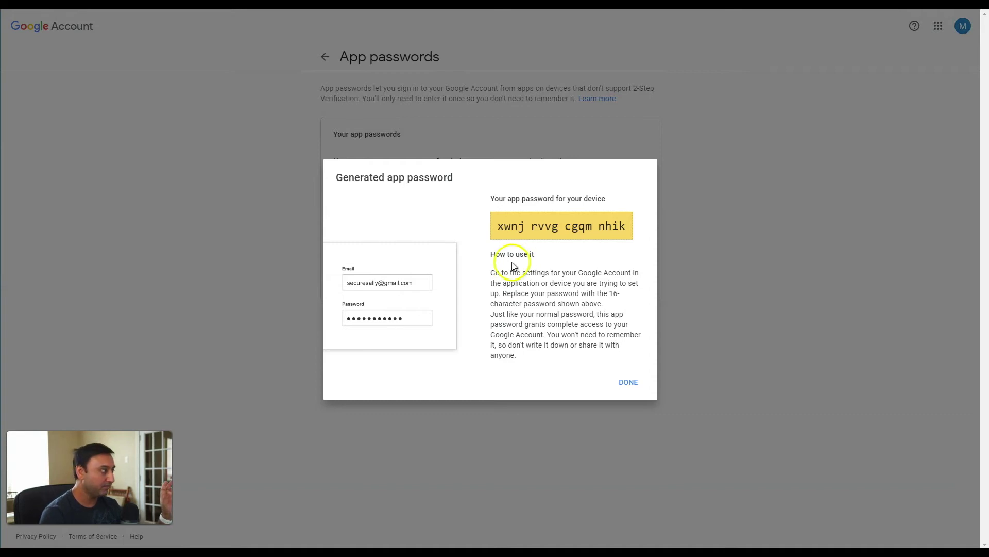
Step: Copy the 16-character app password and dismiss the generated-password dialog
click(535, 227)
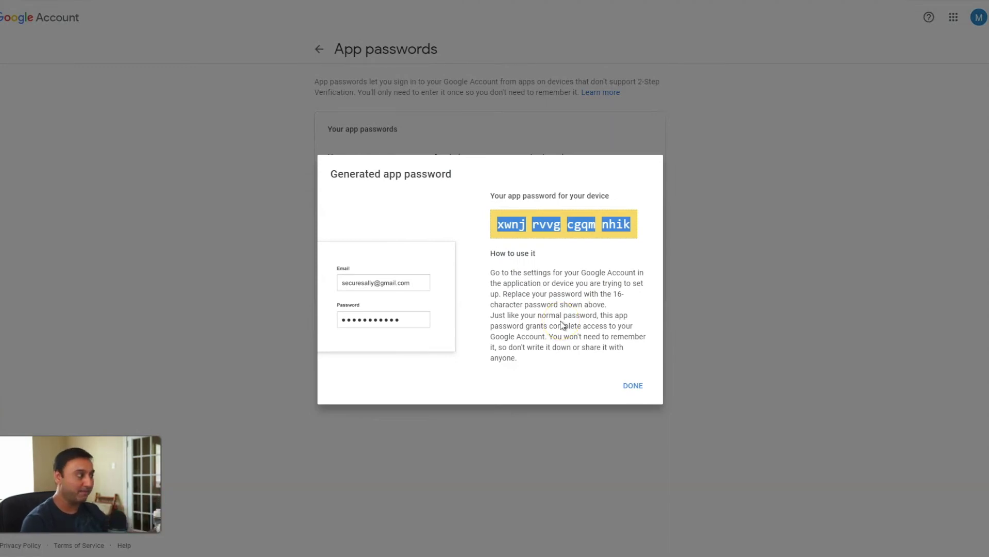
key(Escape)
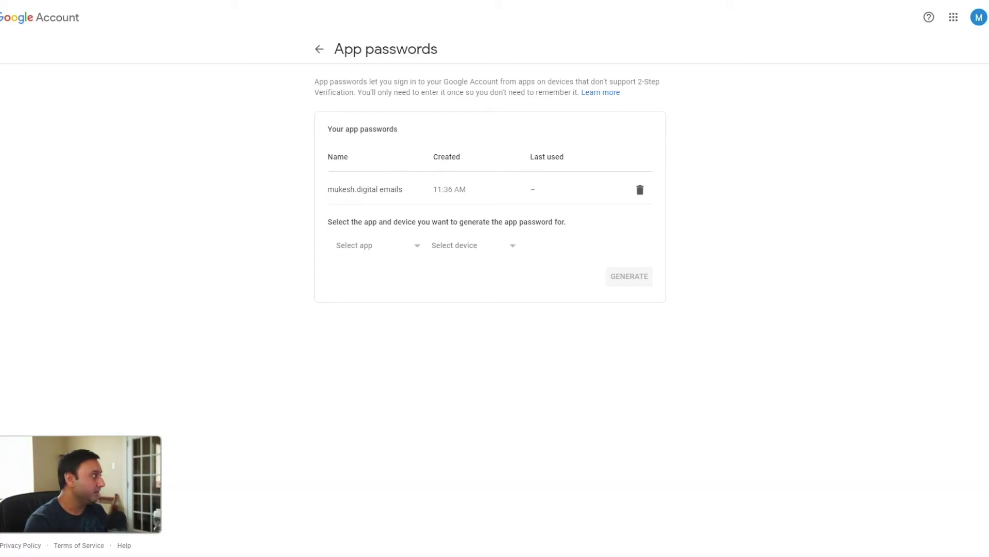
Step: Return to Gmail and open the Accounts and Import settings tab
key(ctrl+l)
text(gmail)
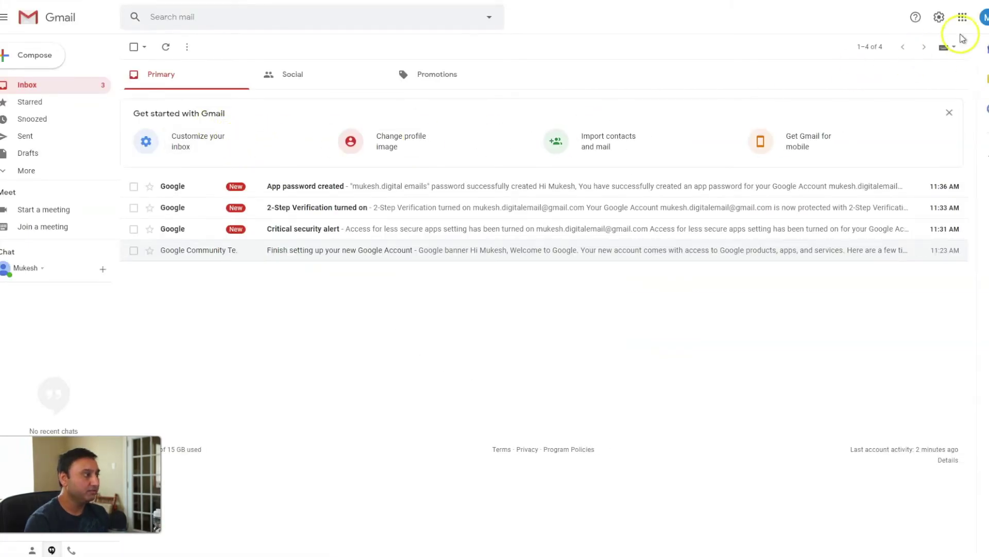
click(940, 19)
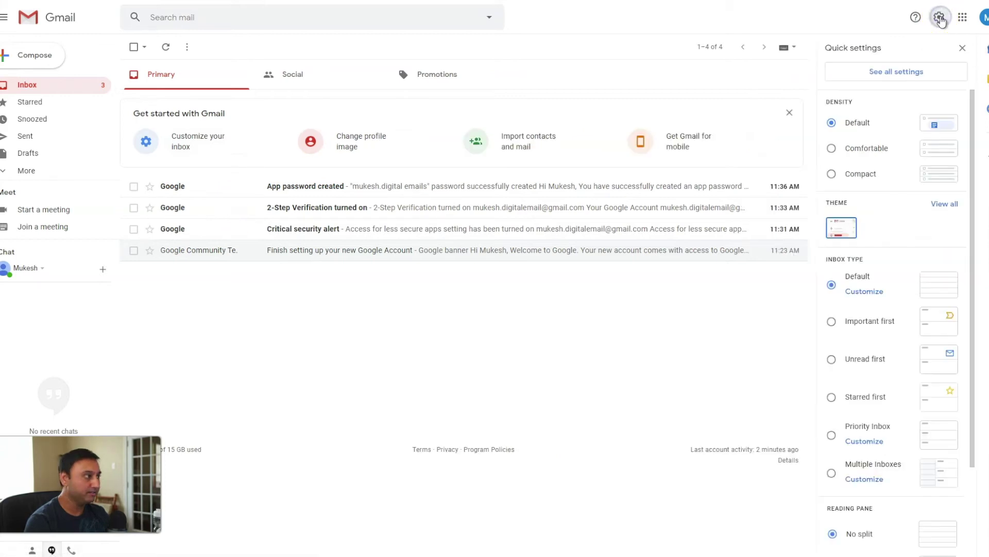
click(889, 73)
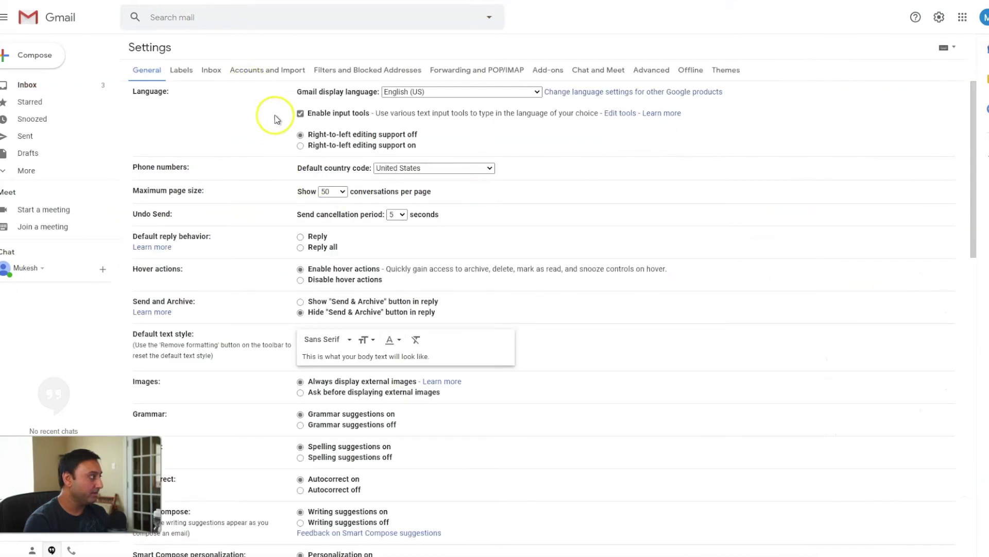
click(257, 70)
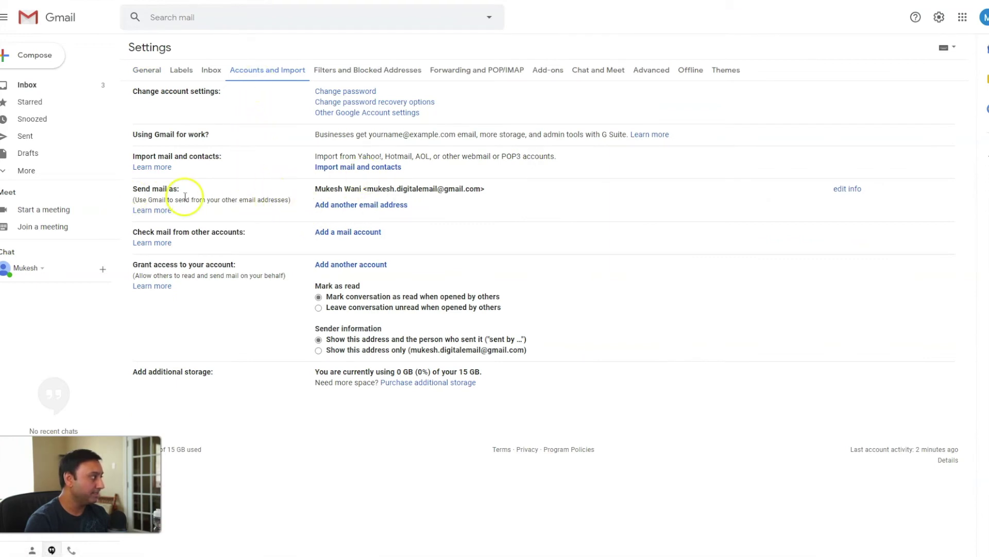
Step: Start adding a Send mail as address named 'Digital EMails' with the custom-domain email address
click(345, 205)
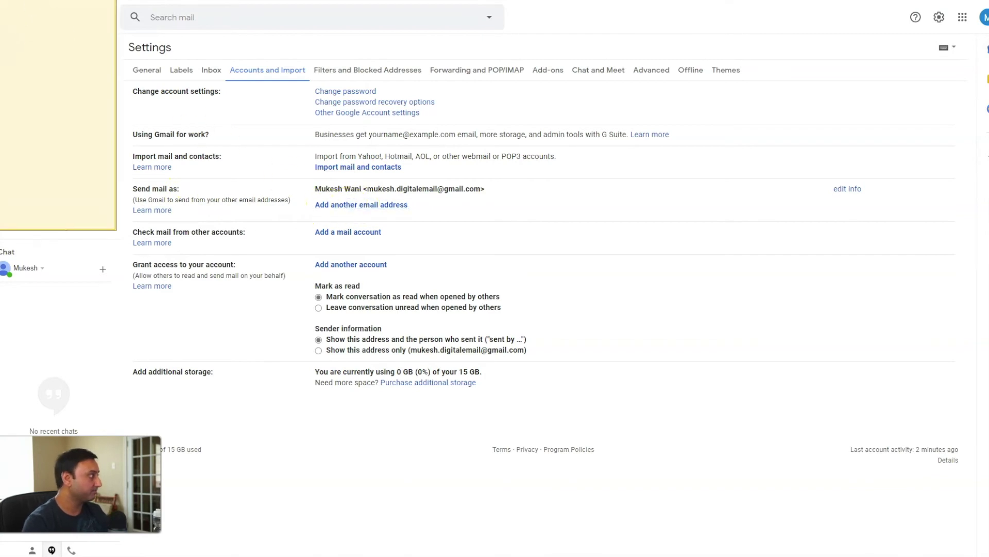
drag(215, 126, 610, 132)
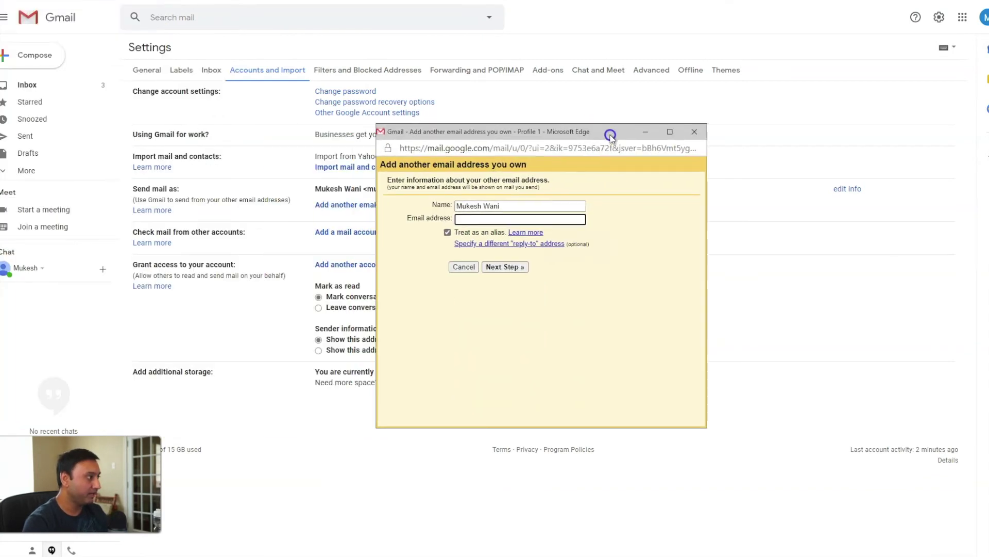
click(495, 207)
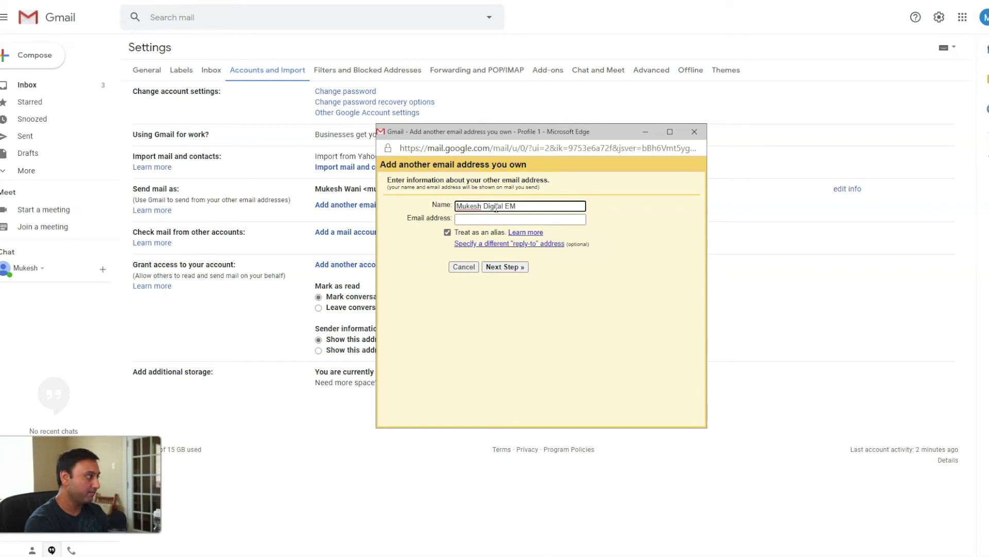
key(Tab)
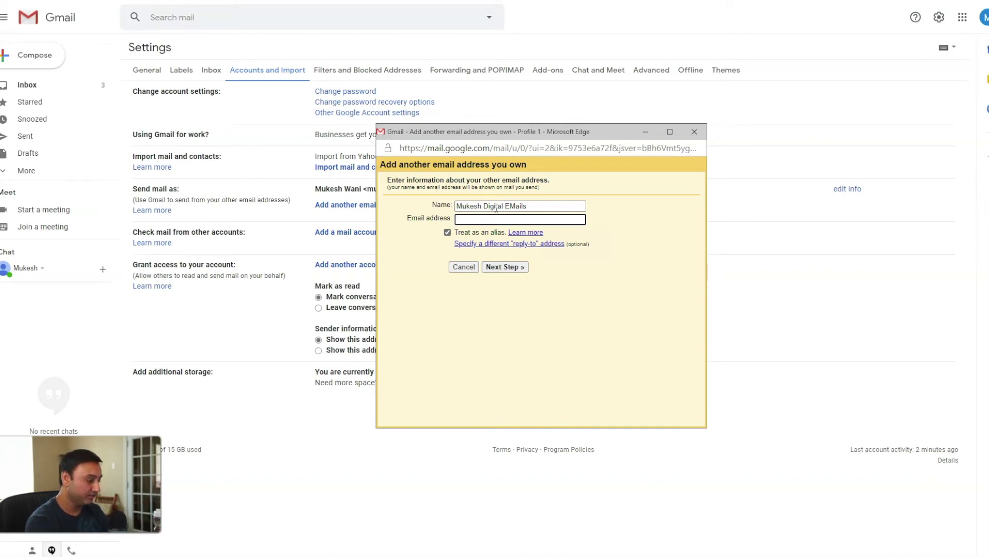
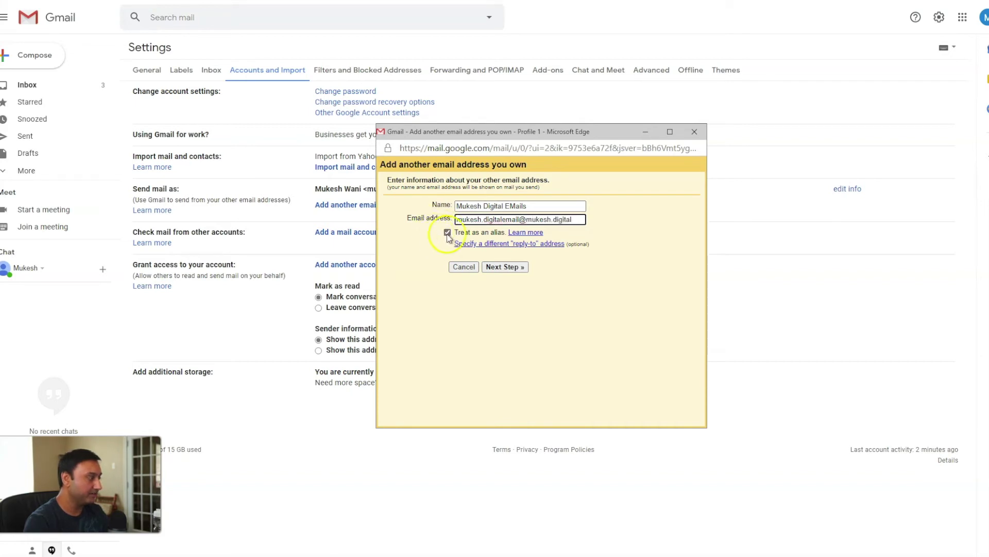
Step: Set the SMTP server to smtp.gmail.com and the username to the full Gmail address
click(511, 267)
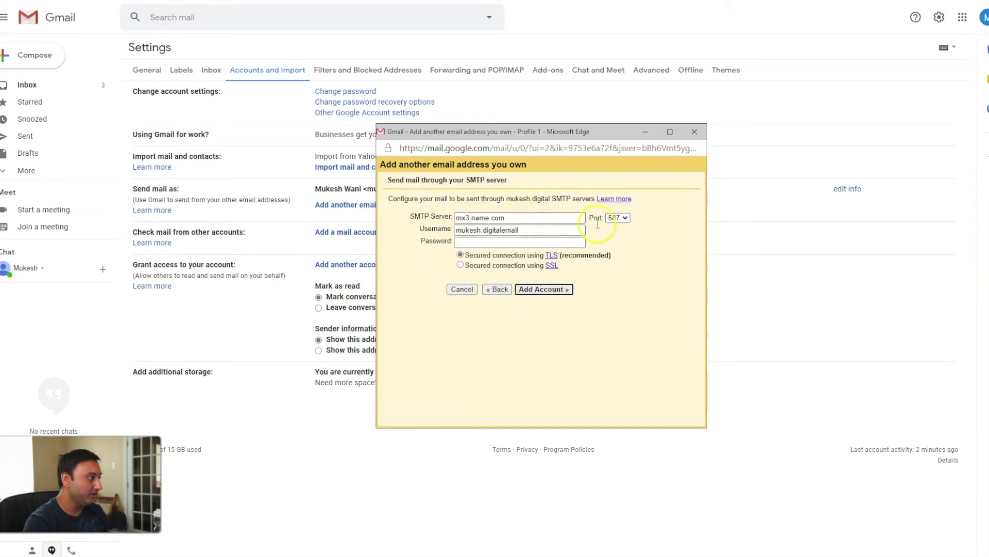
drag(570, 218, 453, 218)
text(smtp)
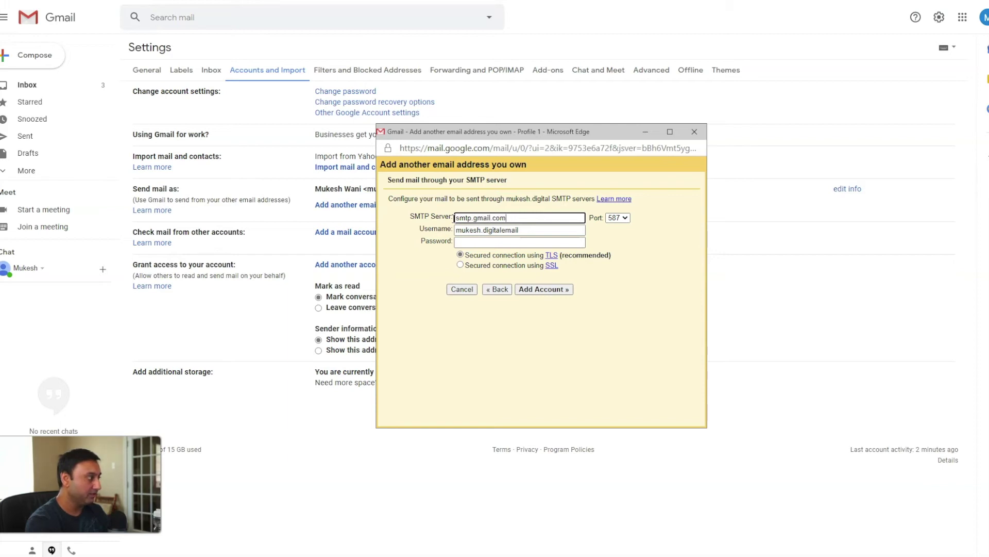
key(Tab)
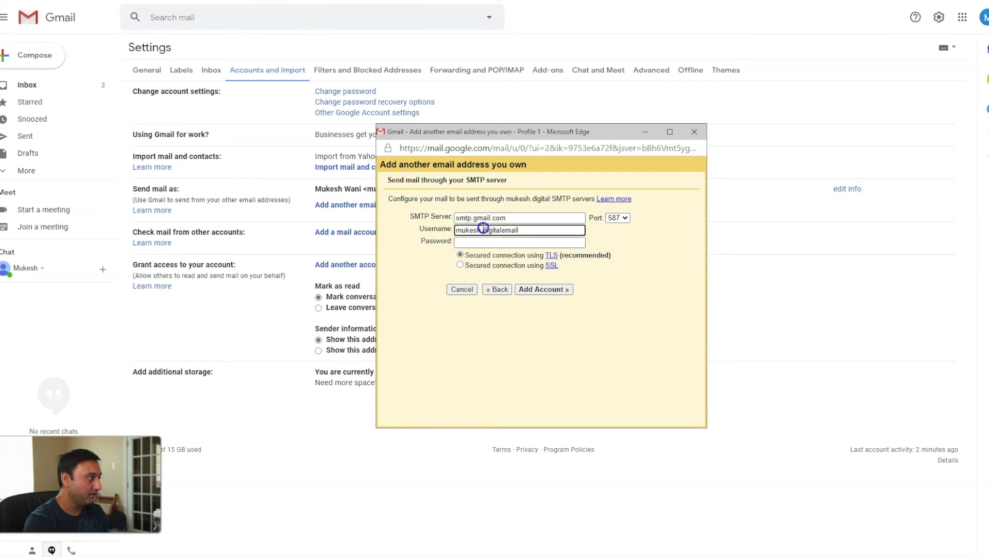
drag(520, 230, 484, 230)
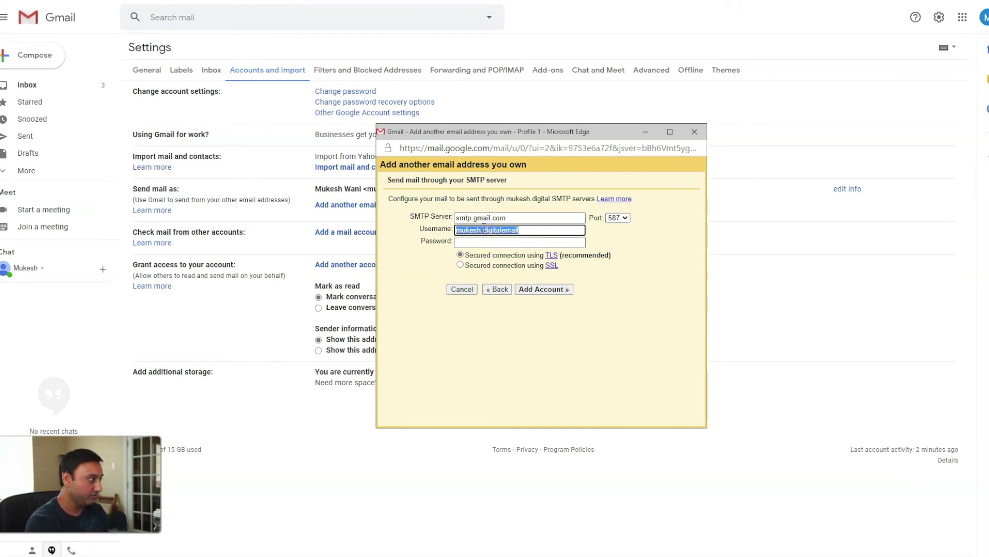
click(484, 227)
text(@gmail.com)
key(Tab)
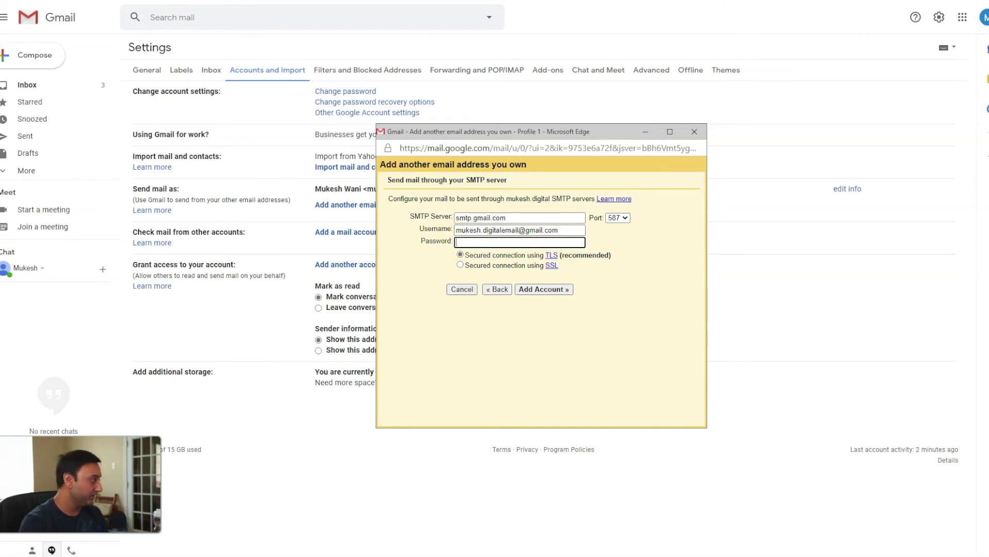
Step: Paste the app password as the SMTP password and add the account
key(alt+Tab)
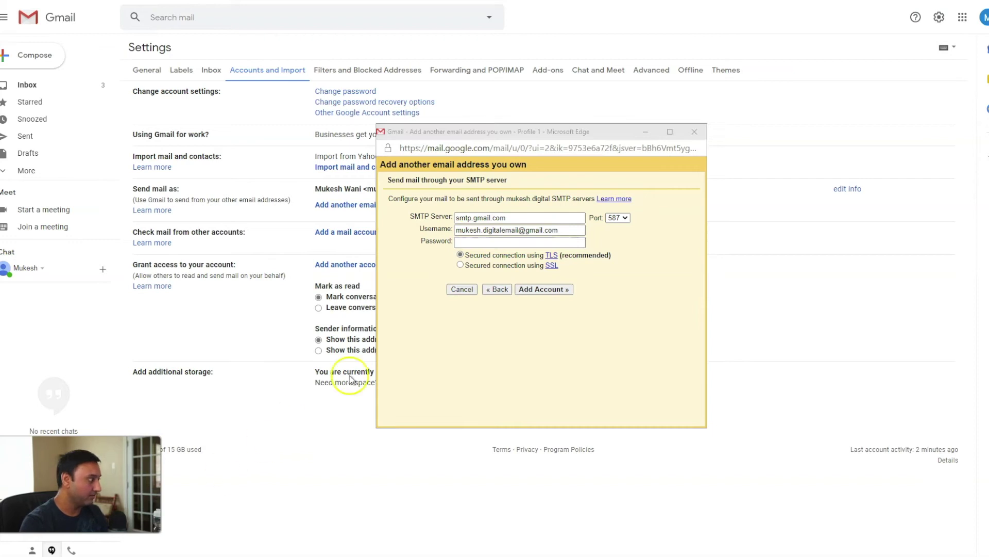
click(473, 243)
key(ctrl+v)
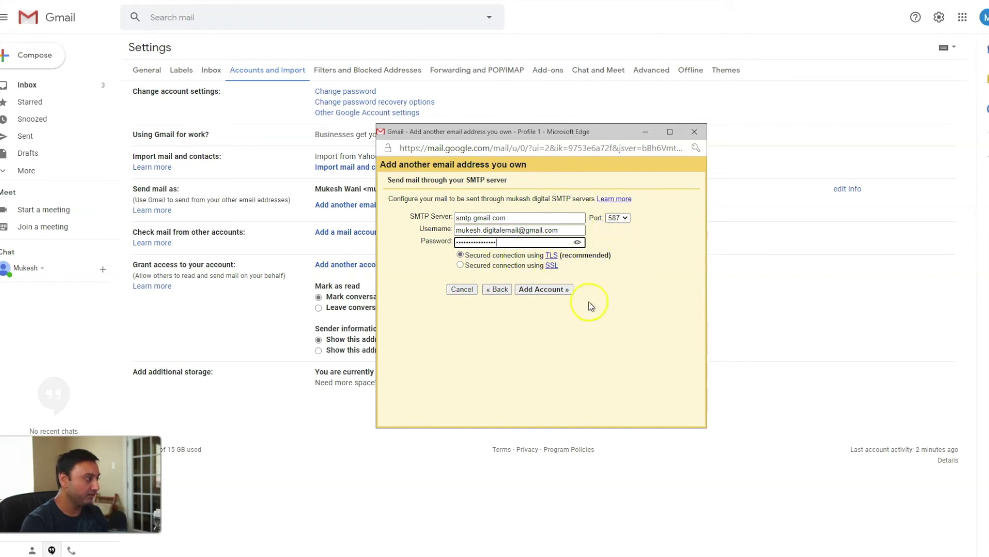
click(536, 290)
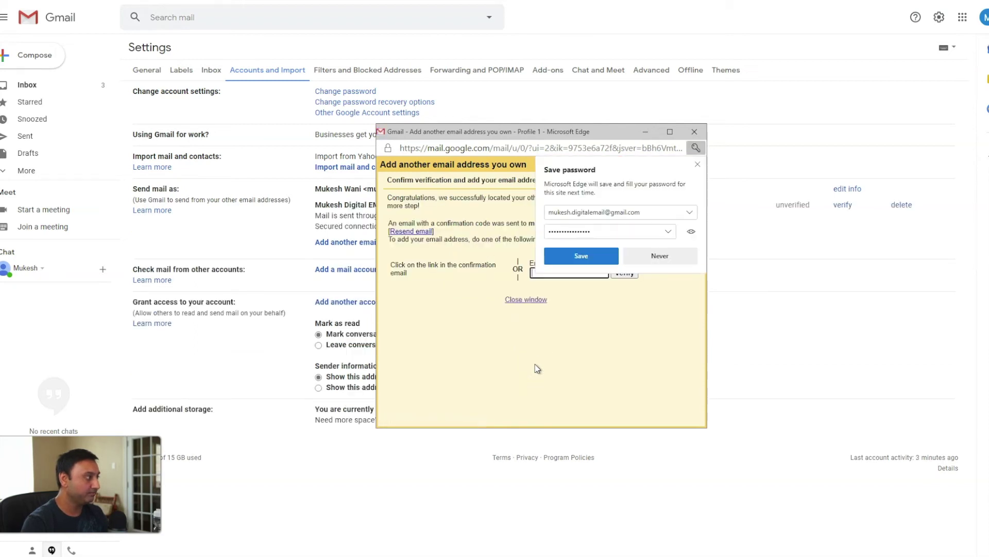
Step: Decline saving the browser password, move the verification popup aside, and return to the Gmail inbox
click(666, 255)
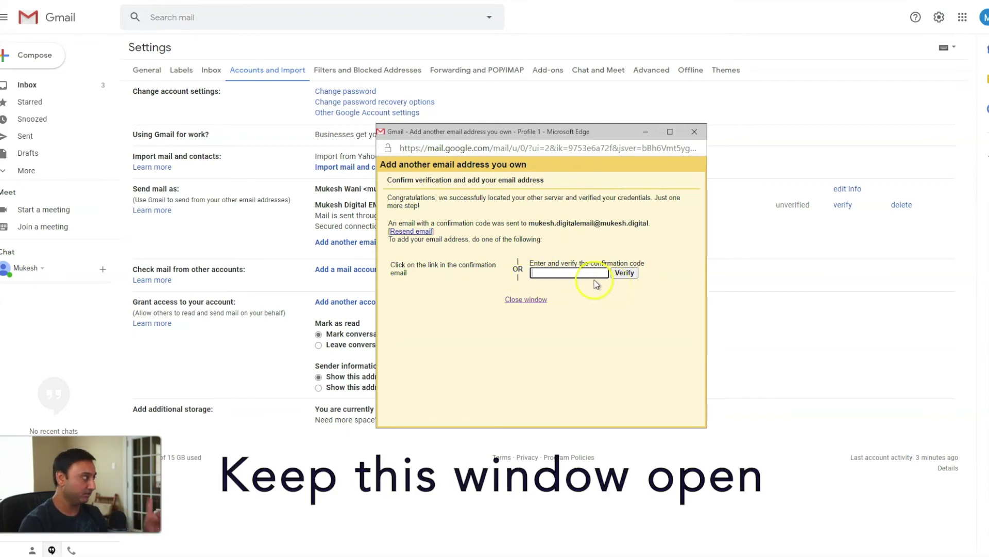
drag(518, 134, 739, 194)
click(39, 84)
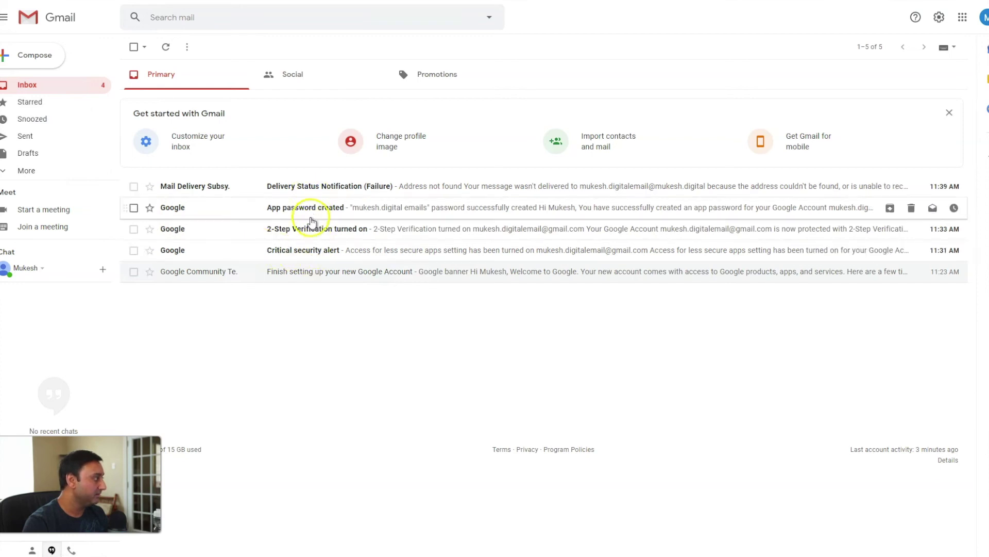
Step: Read the Delivery Status Notification for the custom-domain address, go back, and bring up the verification popup
click(309, 190)
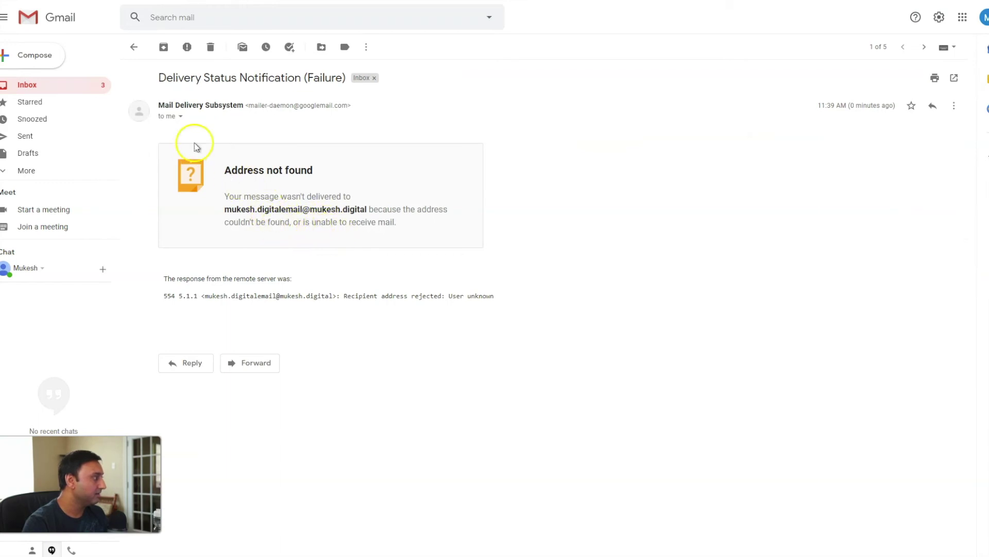
click(134, 47)
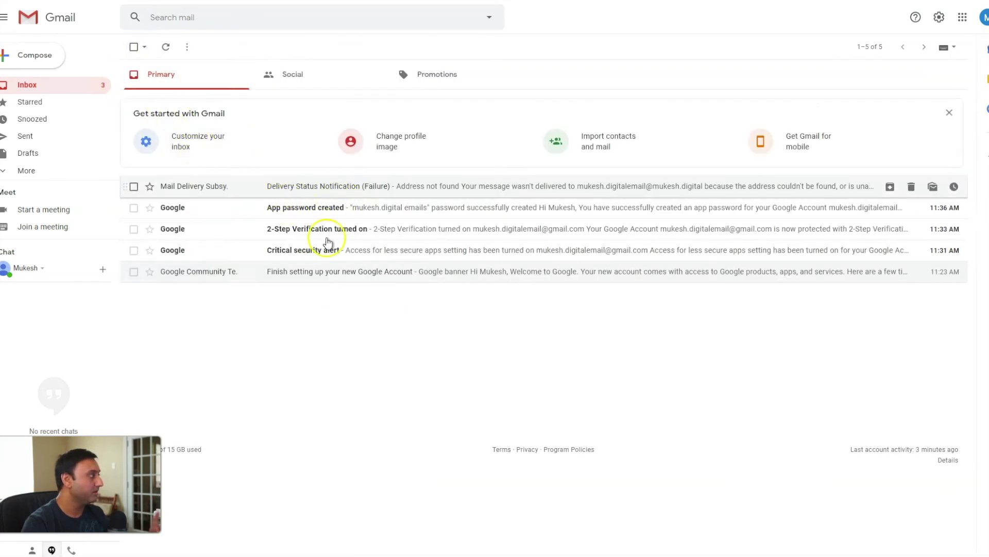
key(alt+Tab)
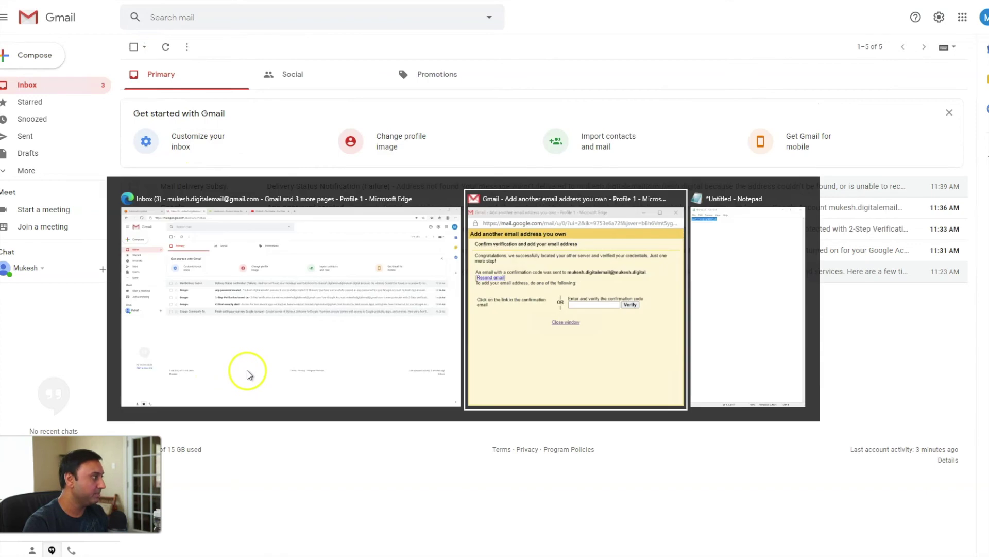
Step: Close the verification popup and delete the unverified alias under Settings > Accounts and Import
click(610, 319)
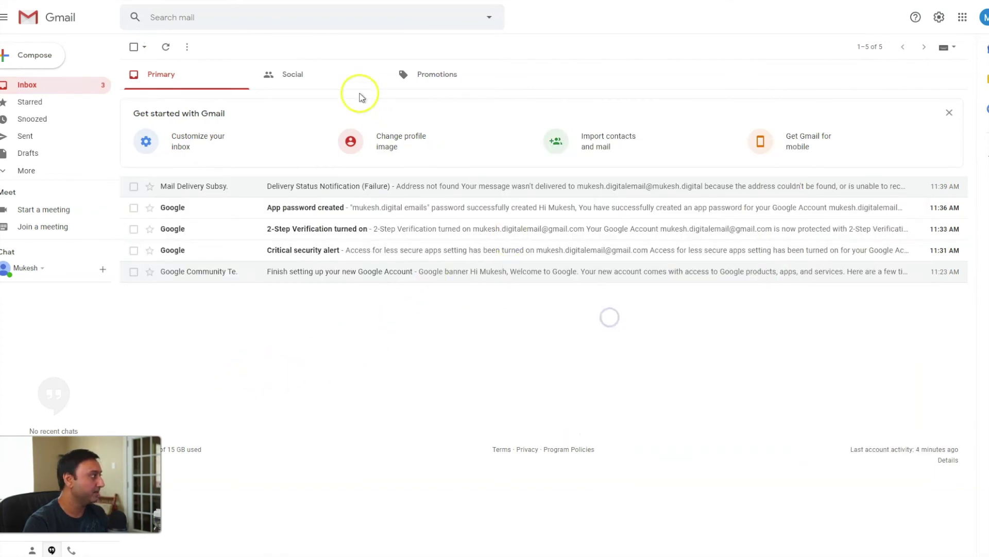
click(939, 17)
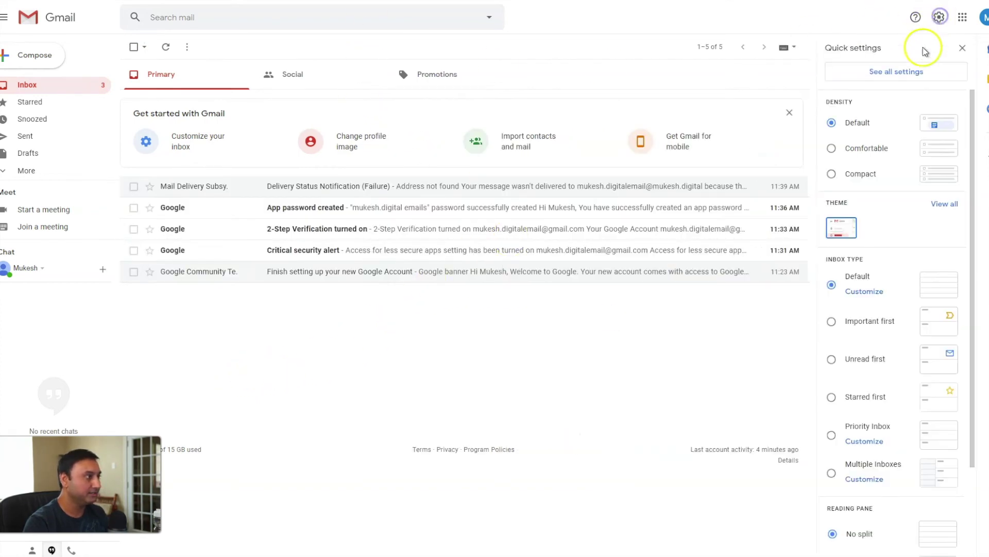
click(907, 72)
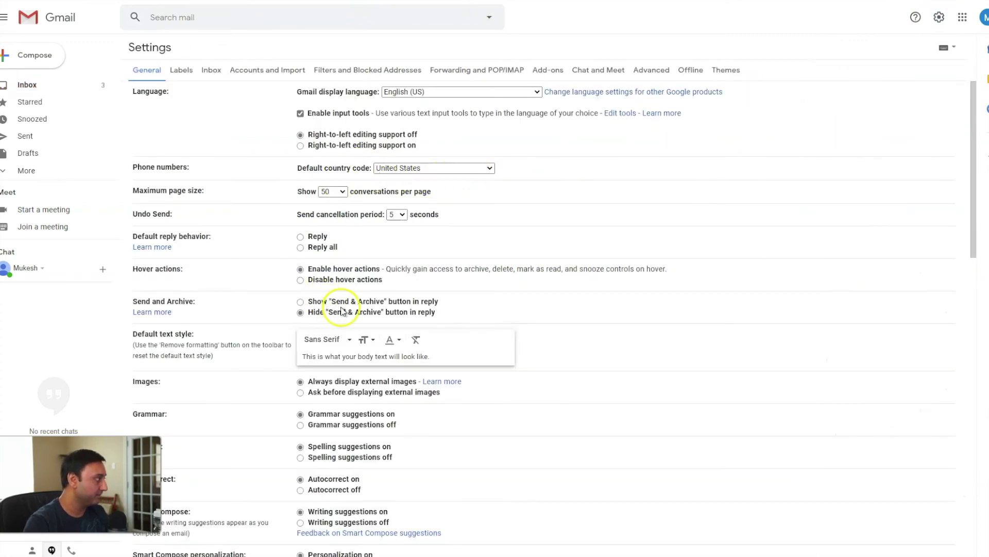
click(255, 69)
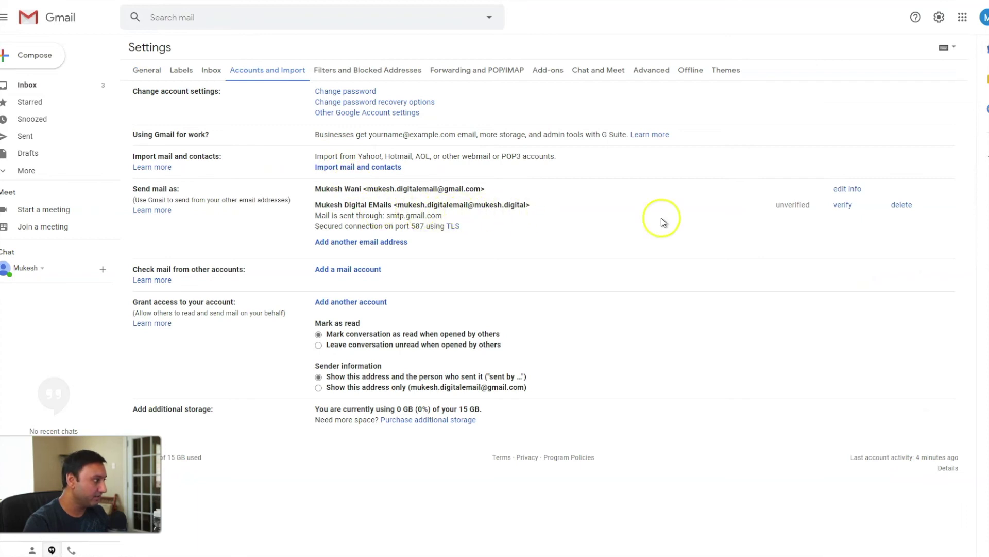
click(901, 206)
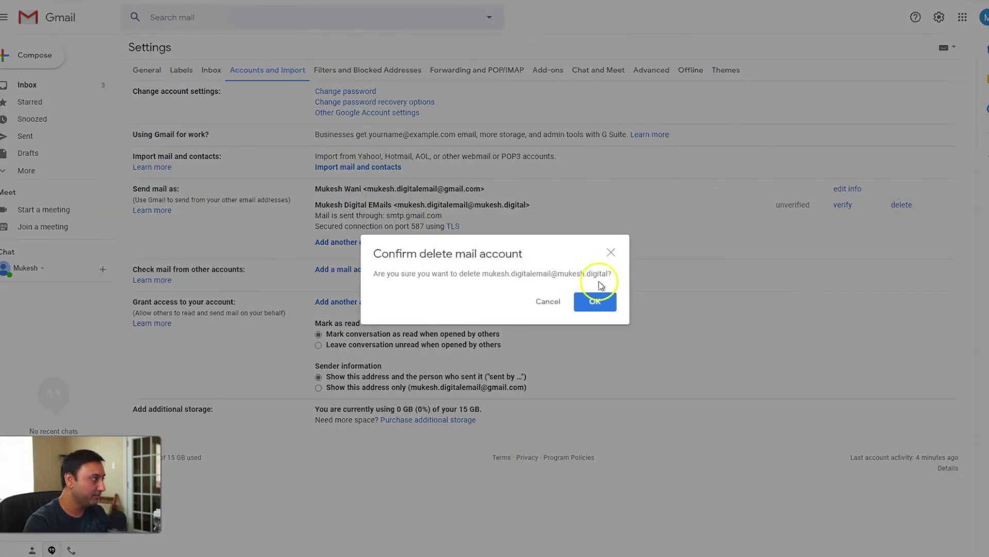
click(600, 298)
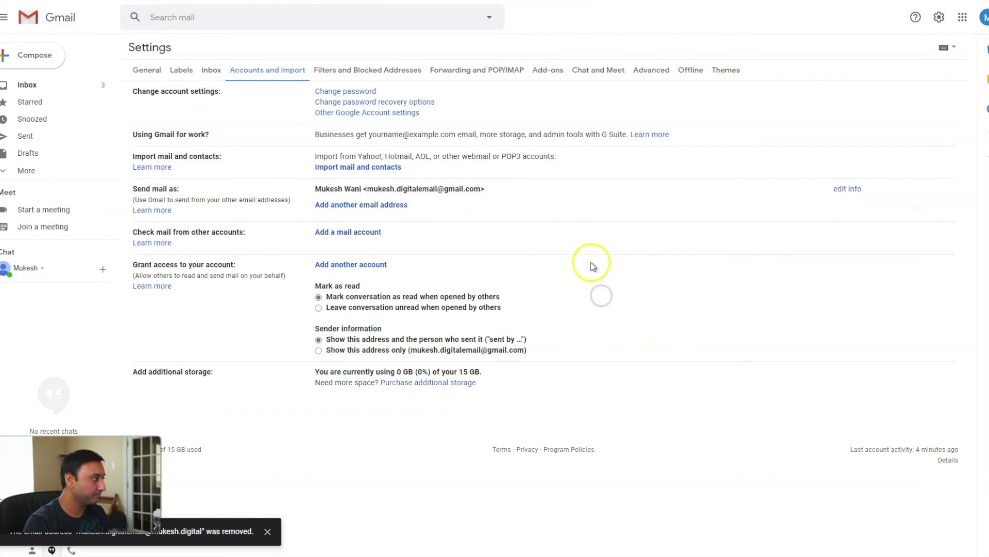
Step: Start adding another Send mail as address and enter the custom-domain email address
click(356, 205)
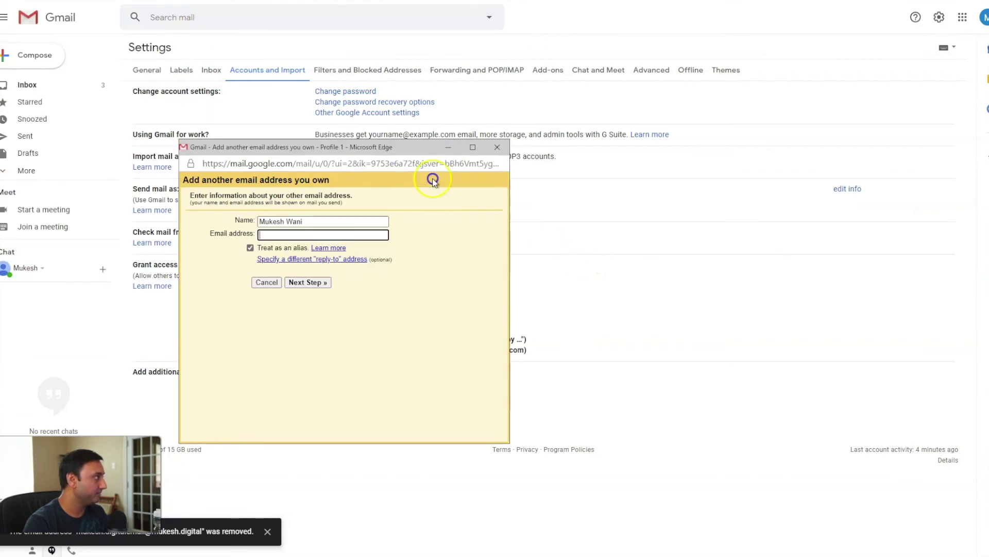
click(423, 271)
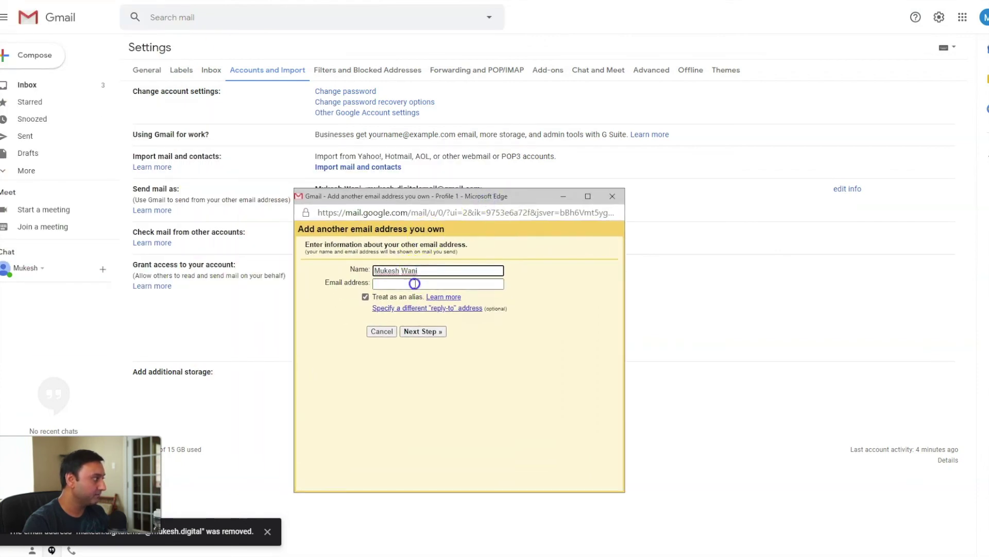
click(435, 284)
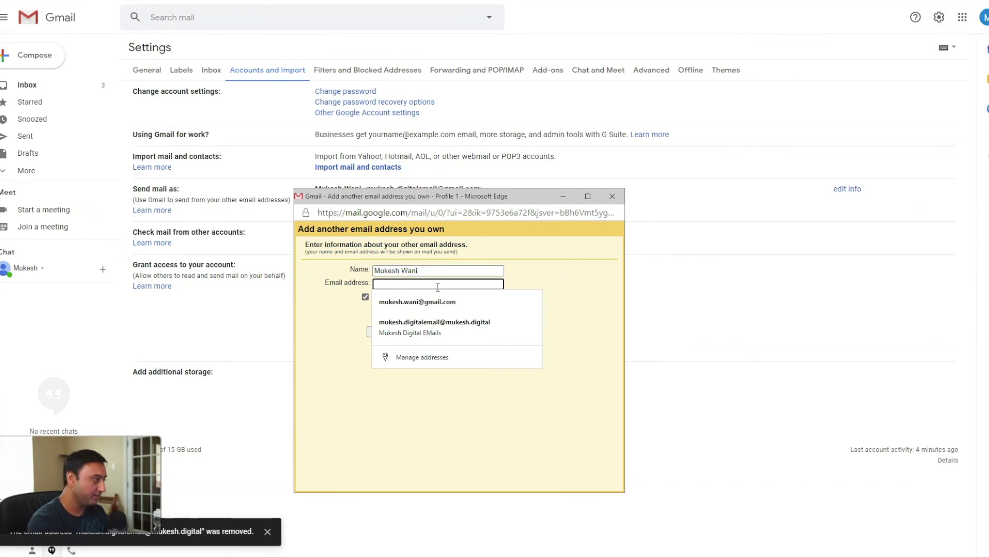
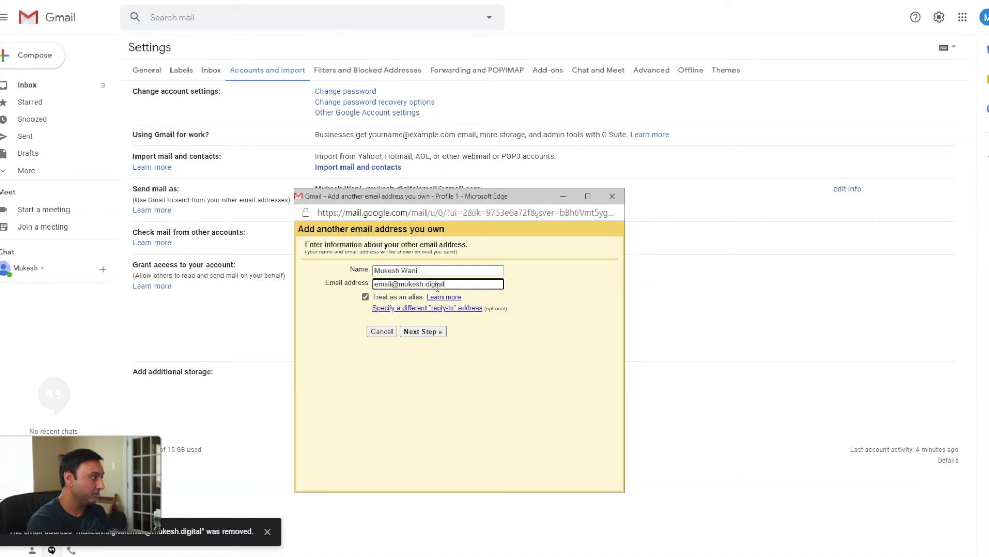
key(Return)
Step: Use SMTP server smtp.gmail.com with the Gmail username and pasted app password, then return to the inbox
drag(420, 282, 370, 284)
text(smt)
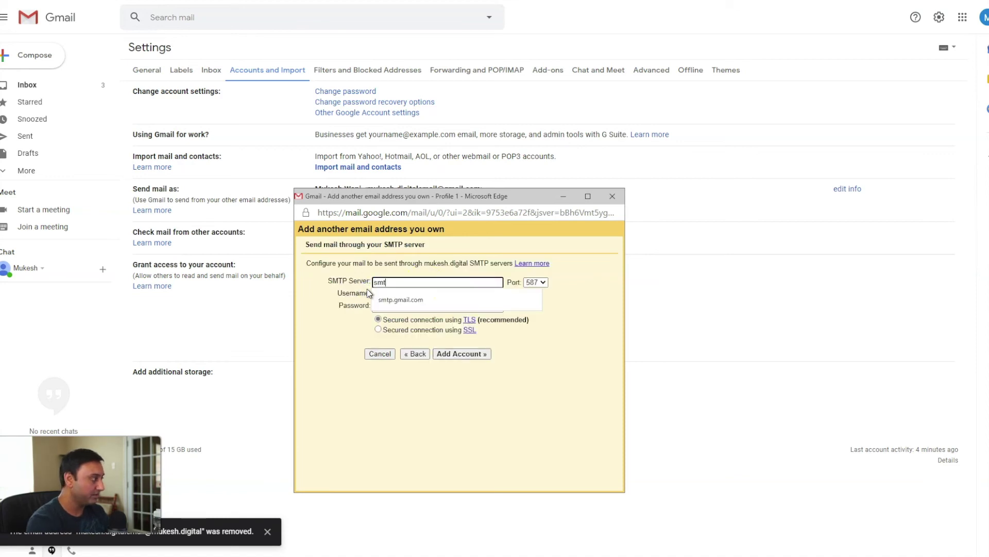
text(p)
key(Down)
key(Tab)
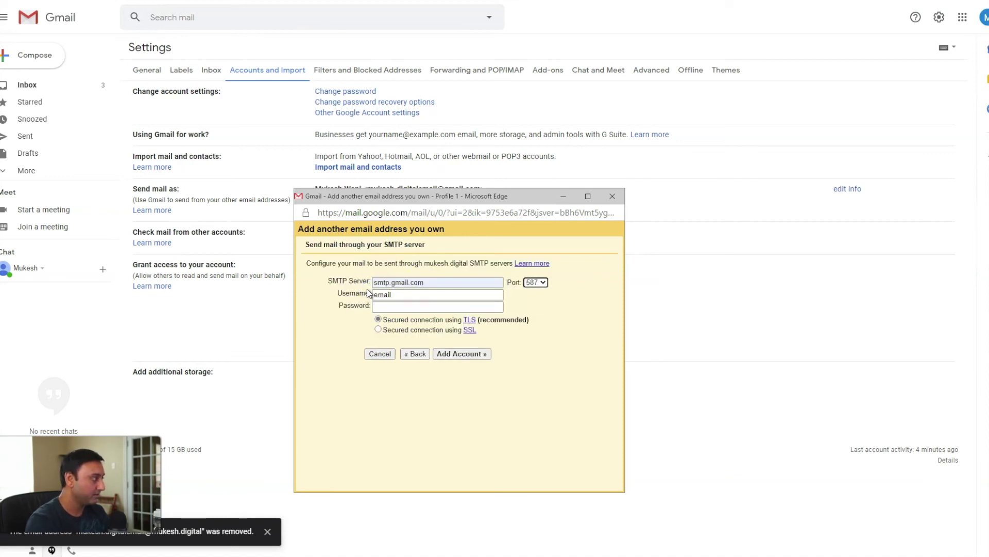
key(Tab)
text(muk)
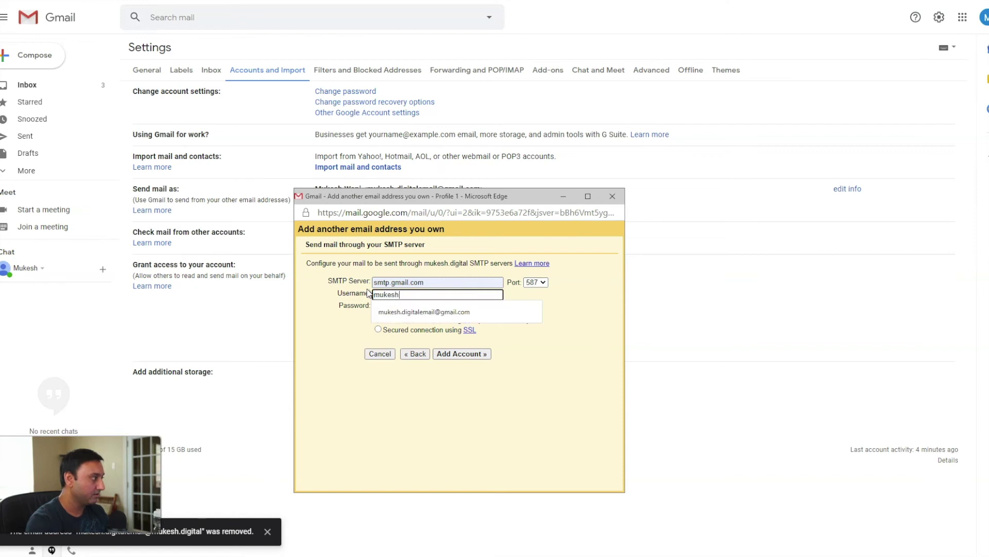
text(esh)
key(Down)
key(Tab)
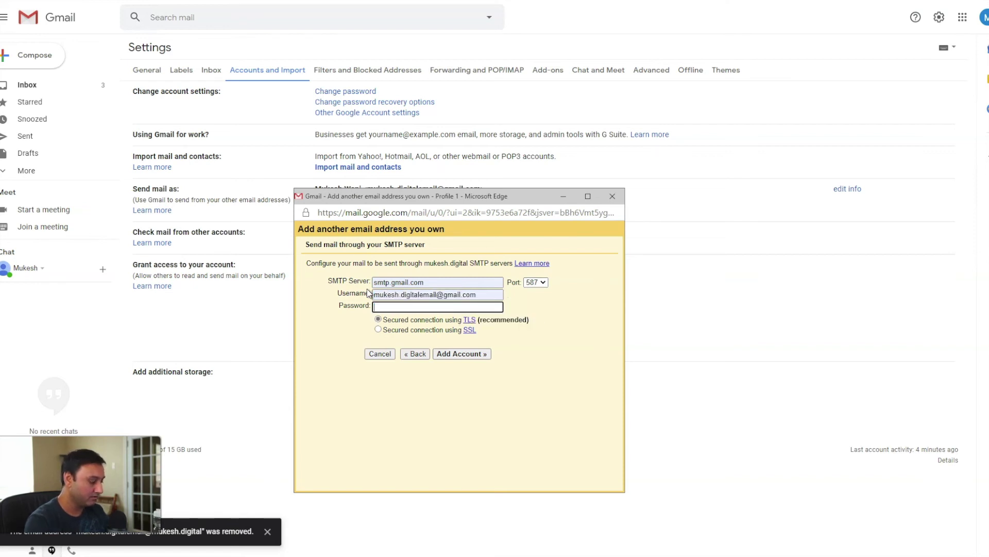
key(ctrl+v)
click(460, 354)
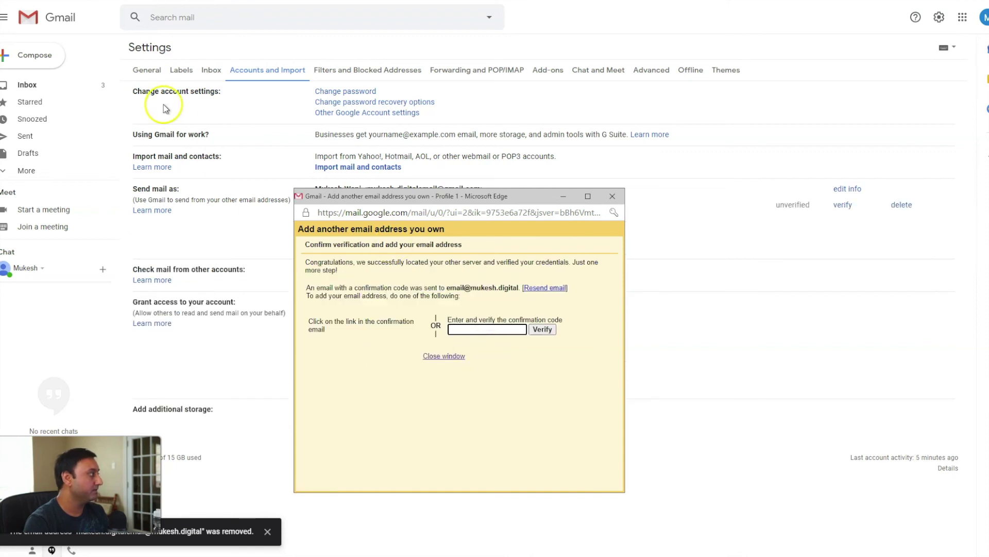
drag(375, 197, 681, 182)
click(39, 89)
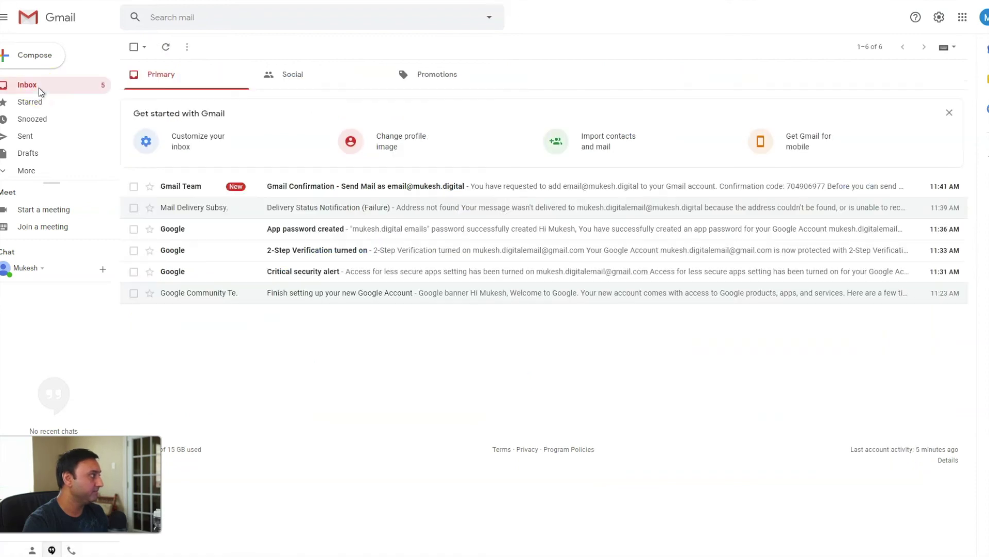
Step: Copy the code from the Gmail Confirmation email into the popup, verify, then confirm via the email's link
click(325, 187)
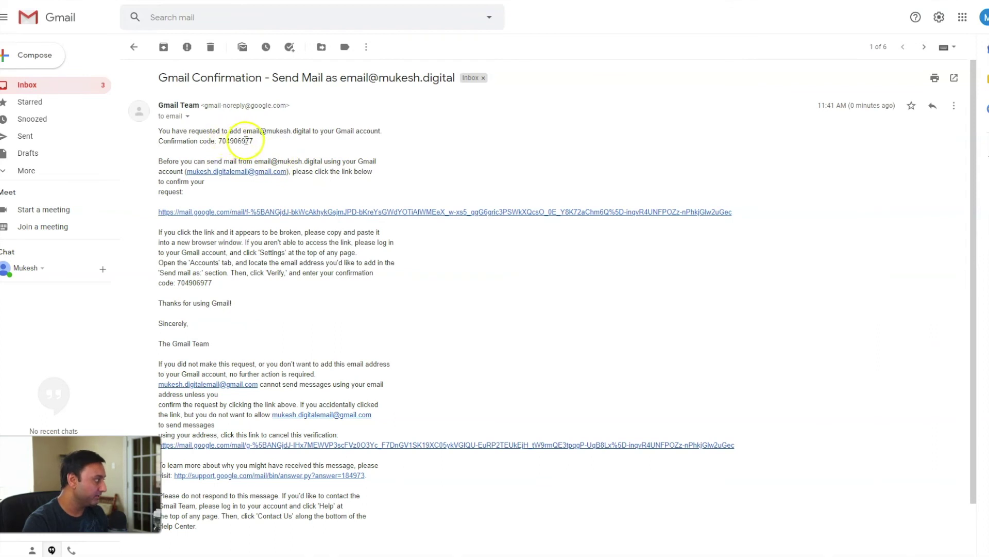
double_click(237, 141)
key(ctrl+c)
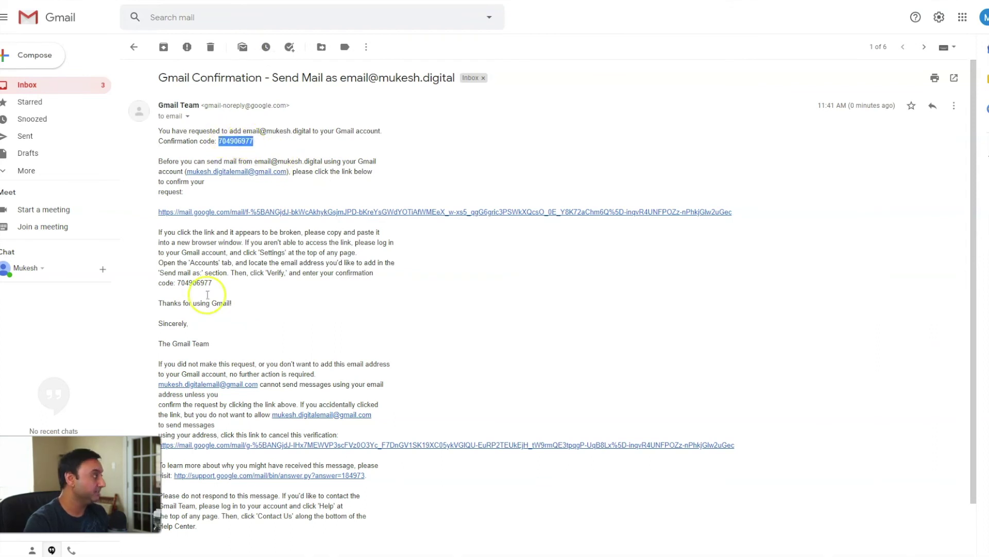
key(alt+Tab)
click(790, 309)
key(ctrl+v)
click(846, 309)
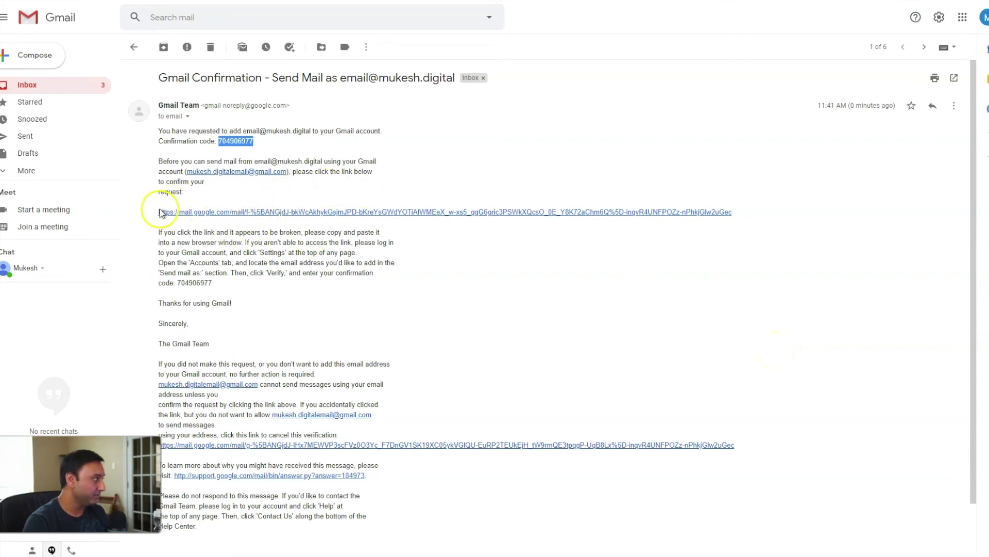
click(553, 213)
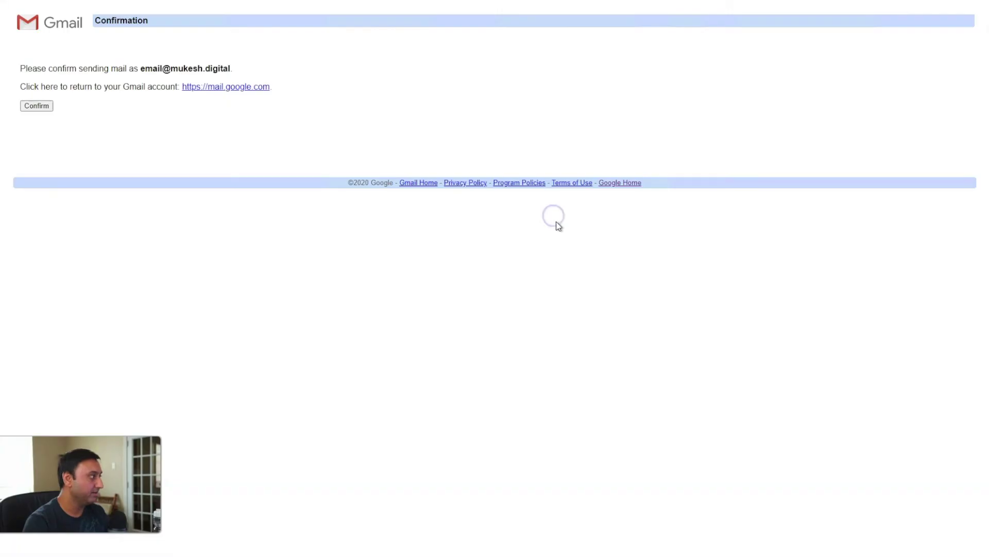
click(41, 105)
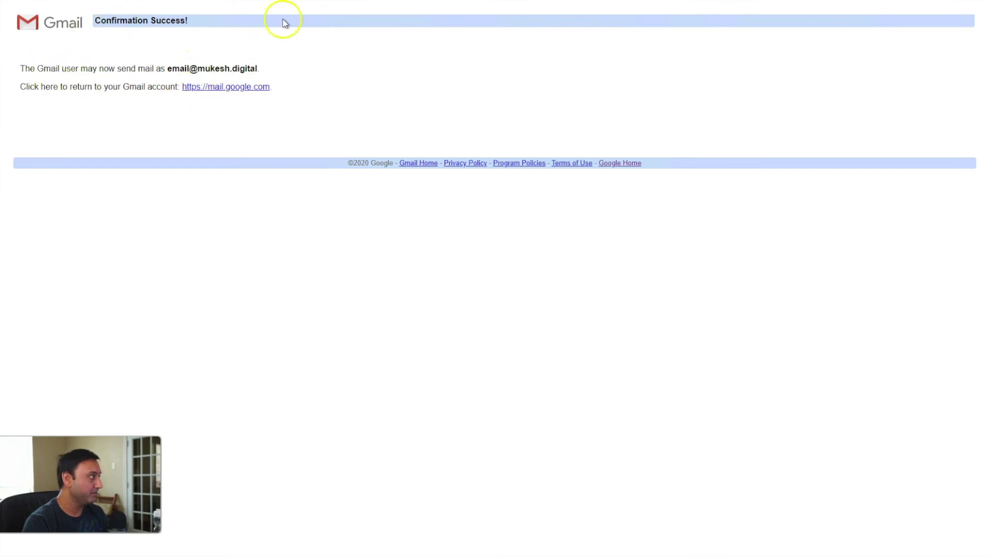
Step: Compose a new message and pick the custom-domain address in the From dropdown
key(ctrl+Tab)
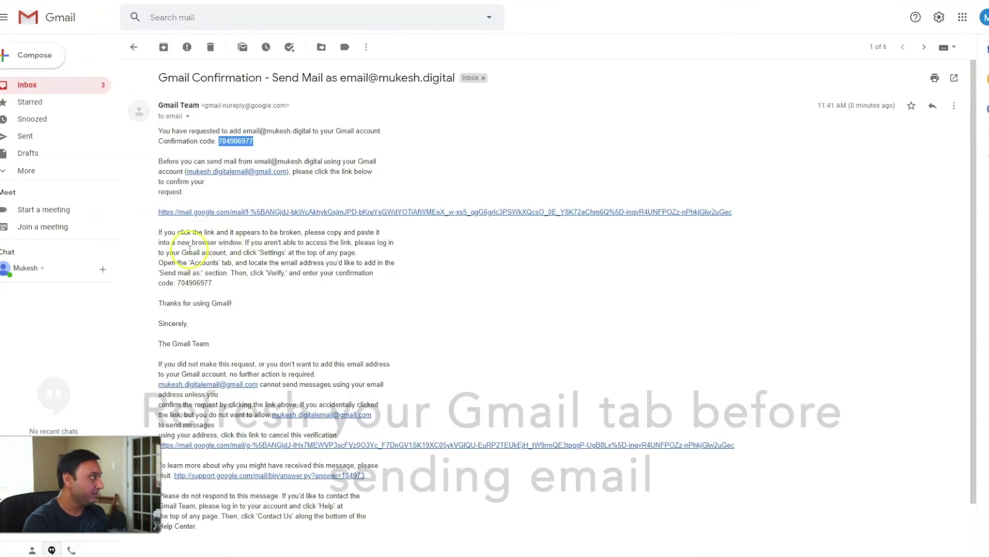
click(38, 58)
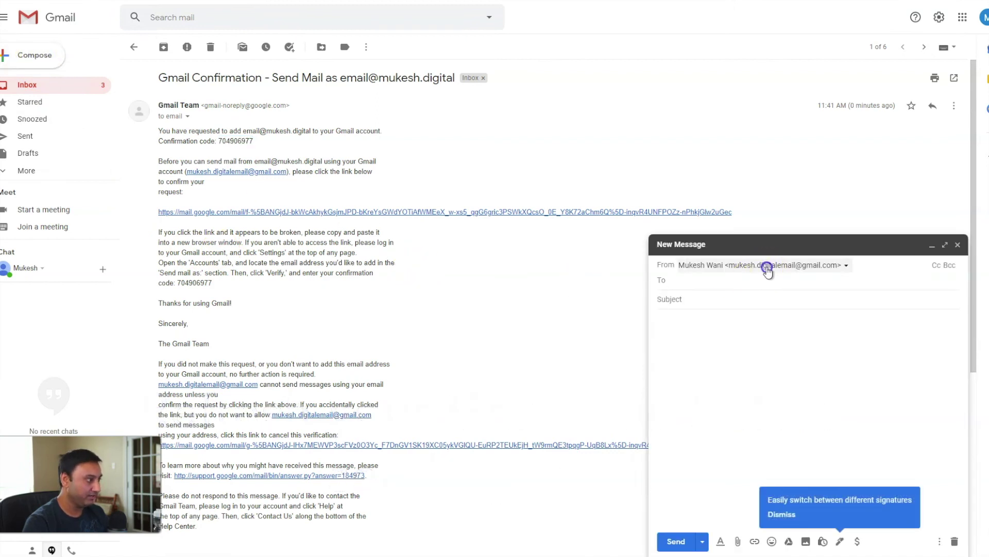
click(768, 268)
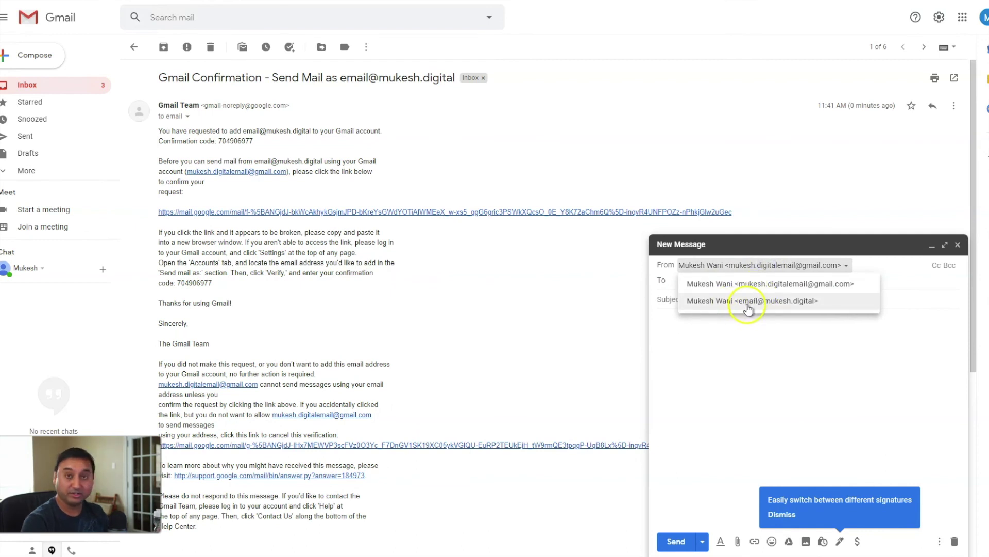
click(748, 304)
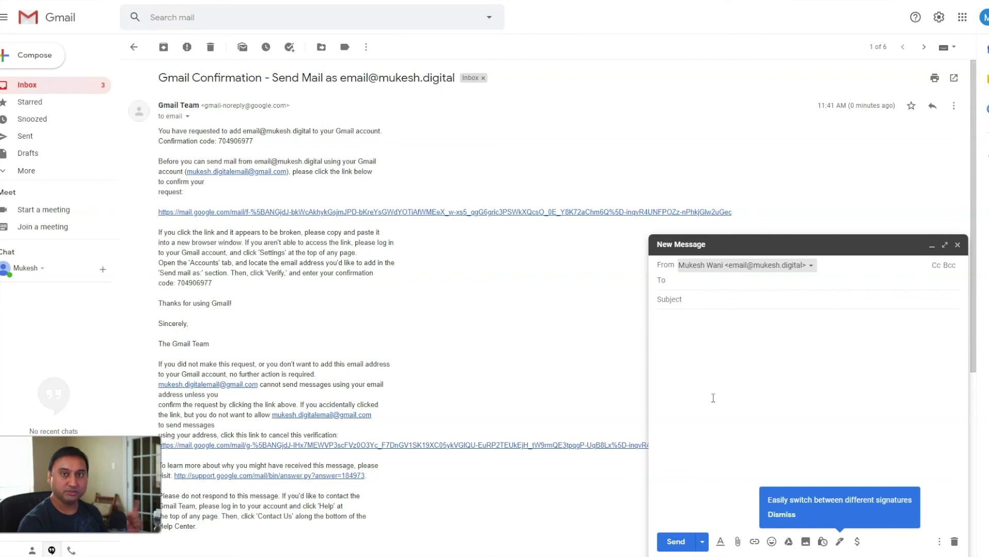
click(621, 396)
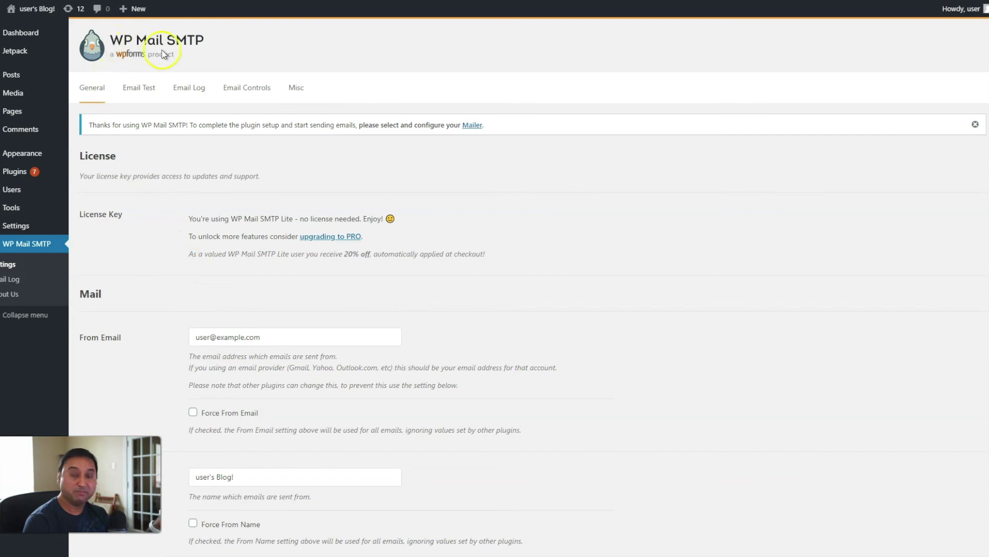
Step: Replace the example From Email with the custom-domain address and tick Force From Email
click(243, 341)
triple_click(242, 340)
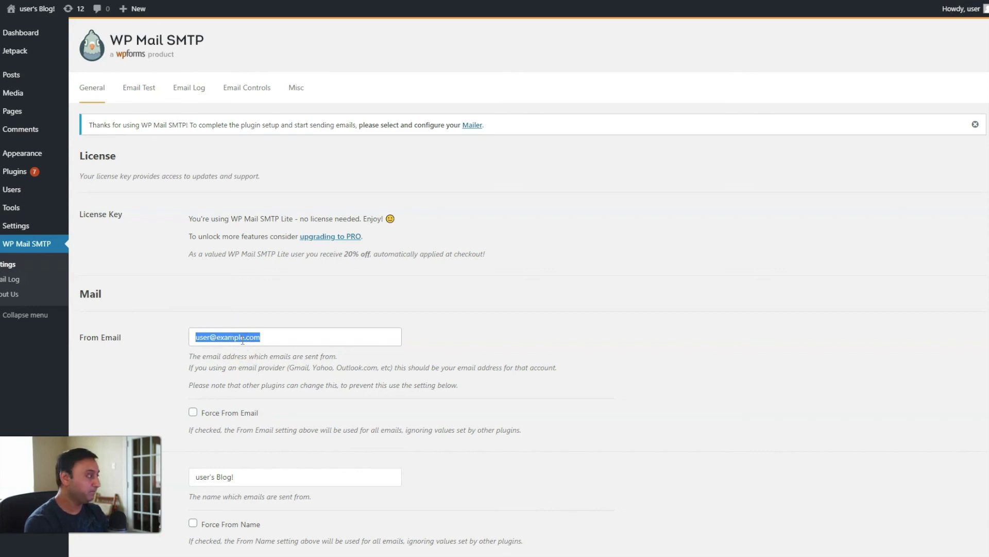
text(muke)
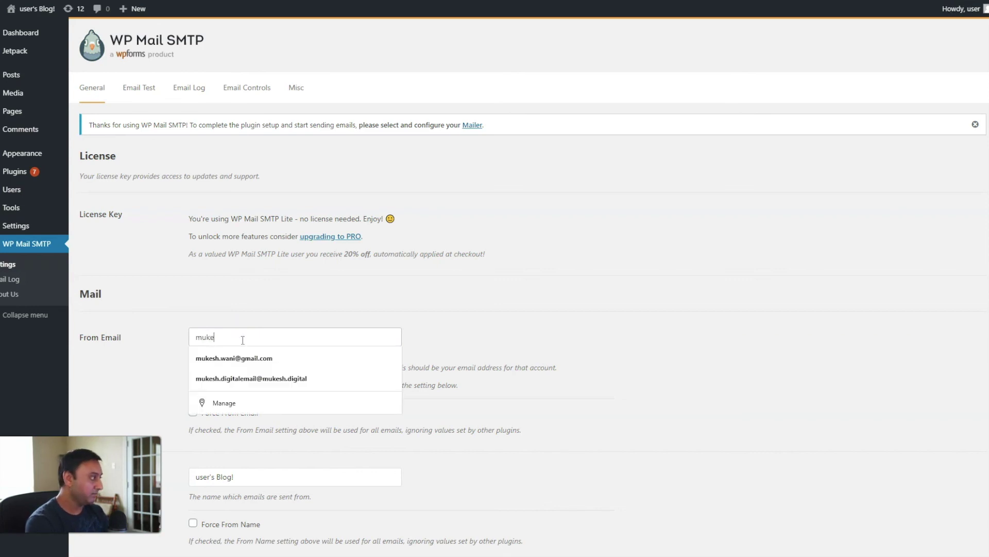
key(BackSpace)
key(BackSpace)
key(BackSpace)
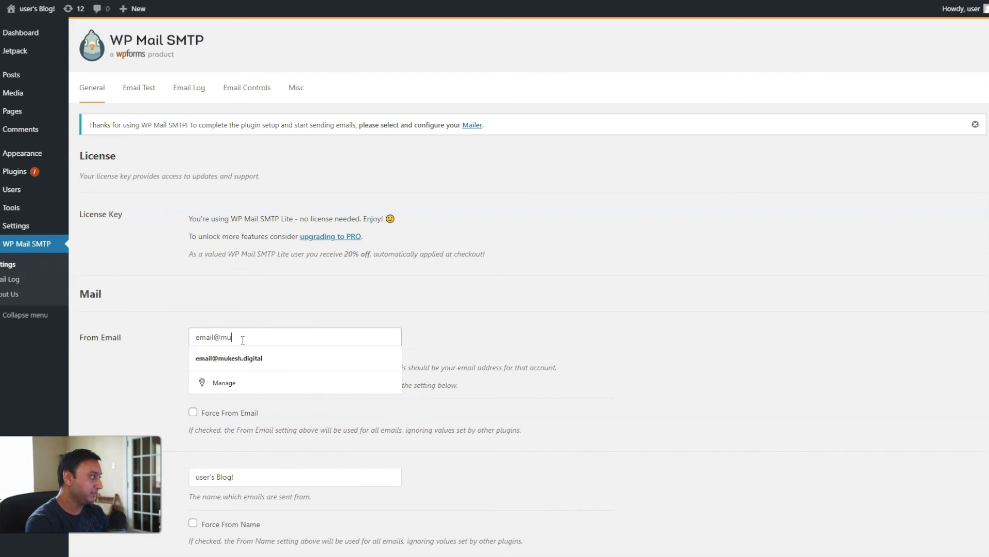
key(Tab)
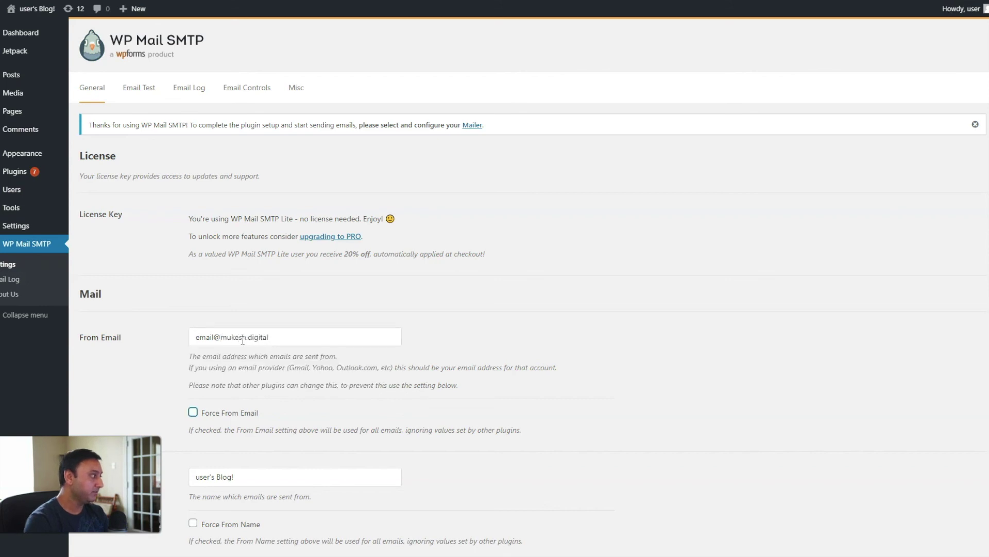
scroll(242, 340, down, 3)
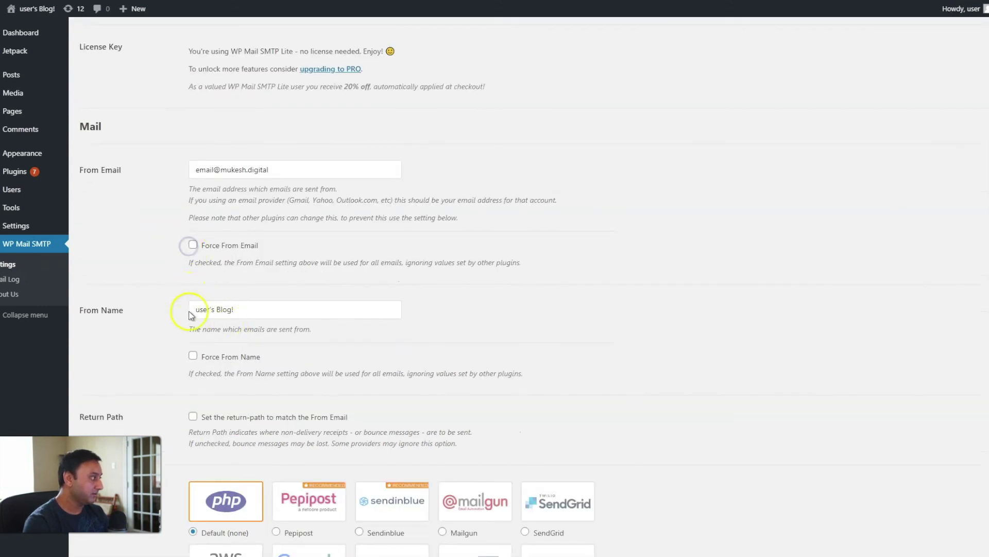
click(193, 245)
Step: Replace the Blog! From Name with the new brand name and tick Force From Name
drag(236, 309, 194, 309)
text(Mukesh Digital)
scroll(194, 309, down, 3)
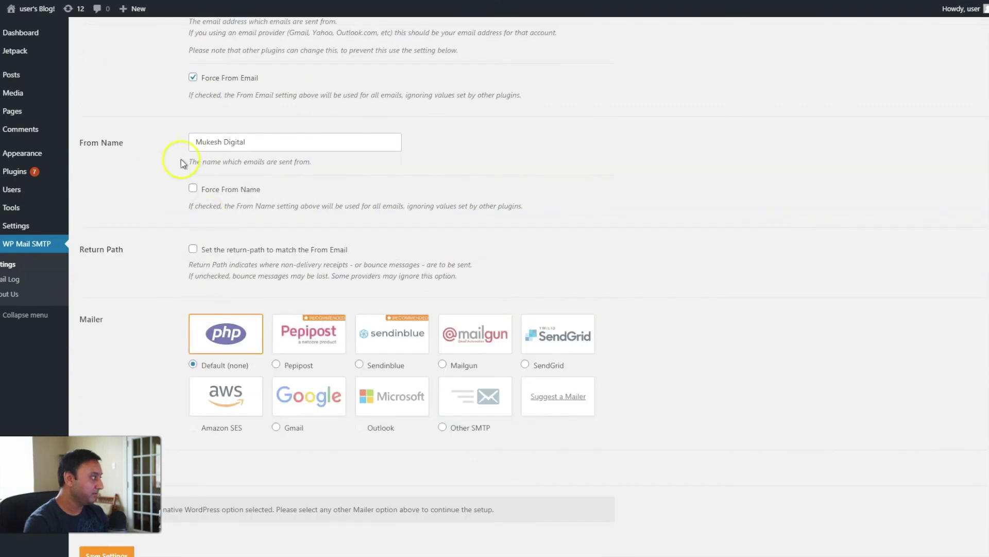
click(192, 189)
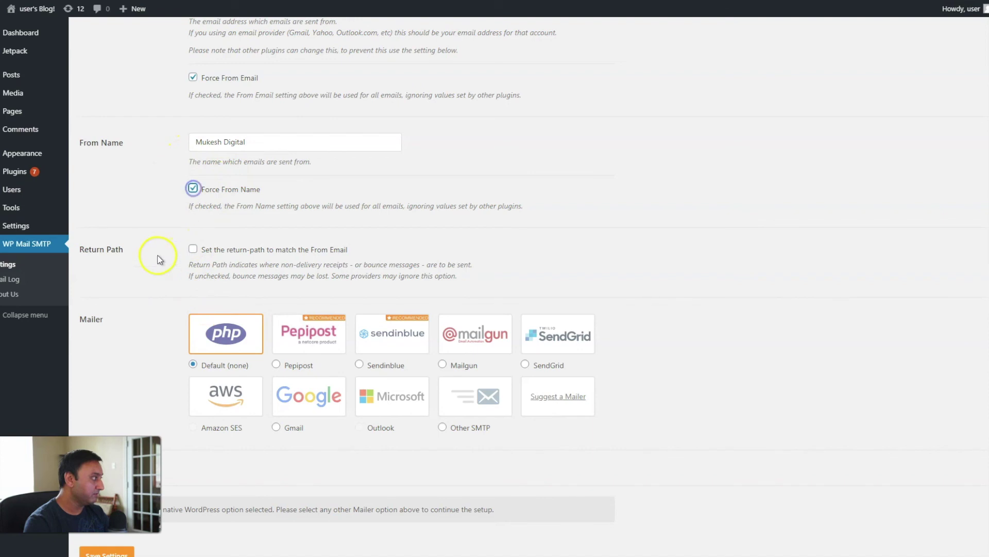
scroll(157, 309, down, 5)
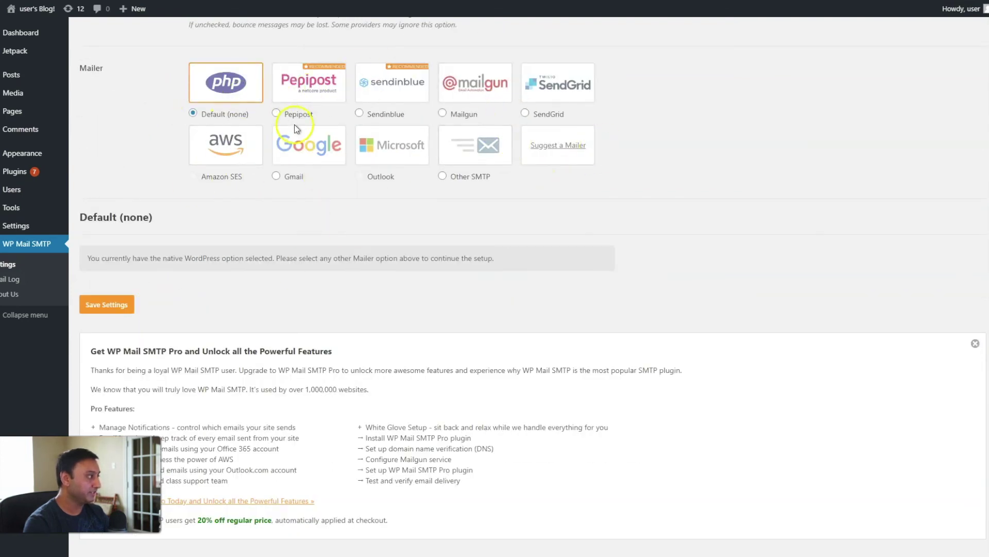
Step: Choose the Other SMTP mailer with host smtp.gmail.com and TLS encryption on port 587
click(477, 160)
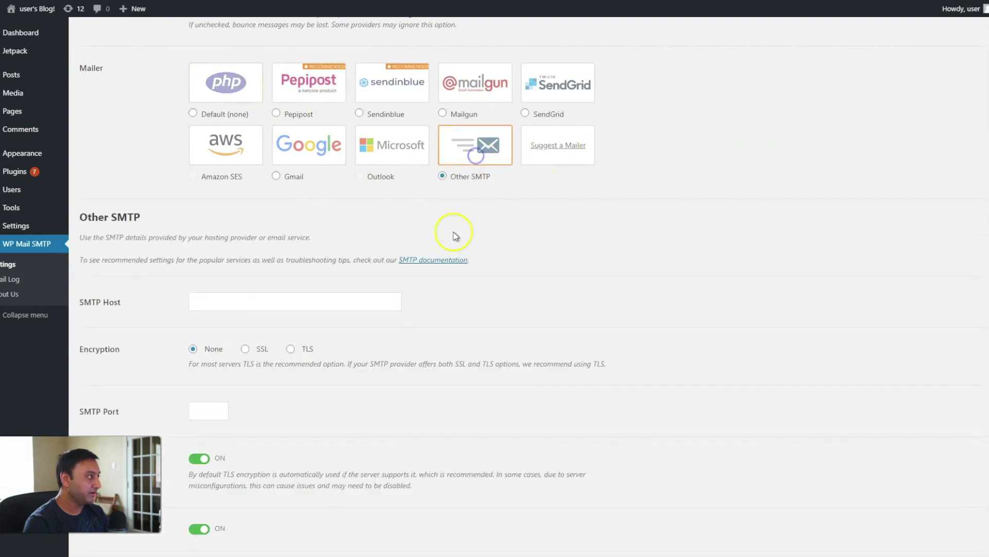
click(261, 302)
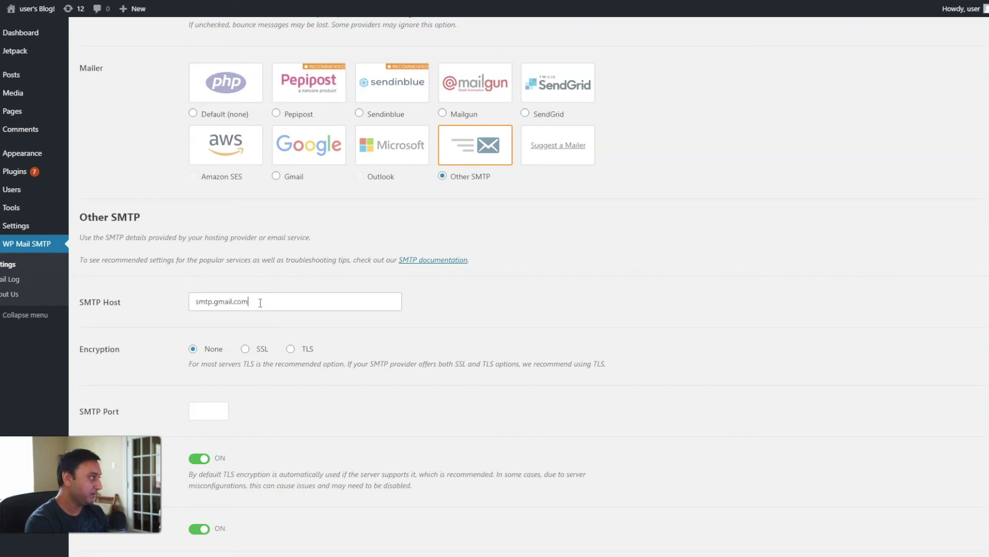
click(290, 349)
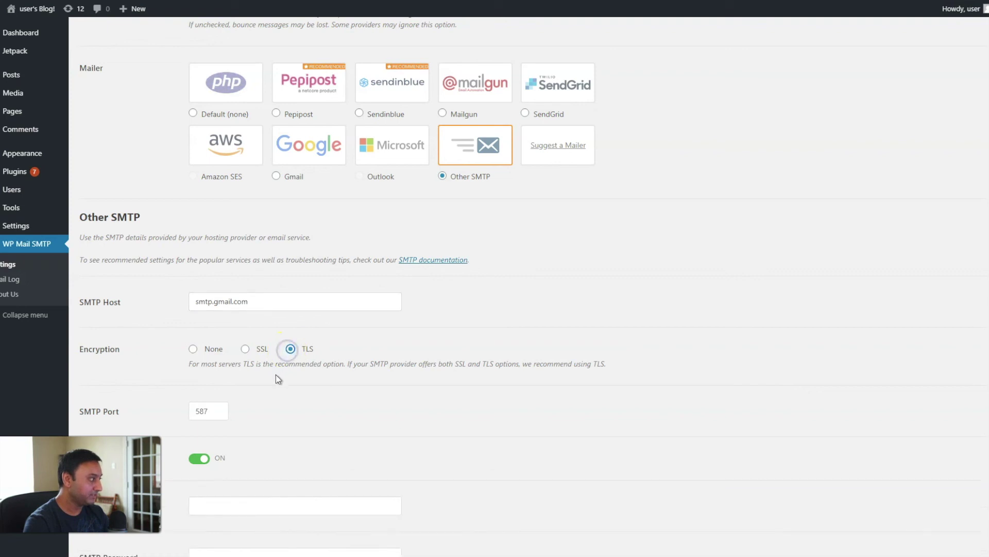
scroll(279, 379, down, 5)
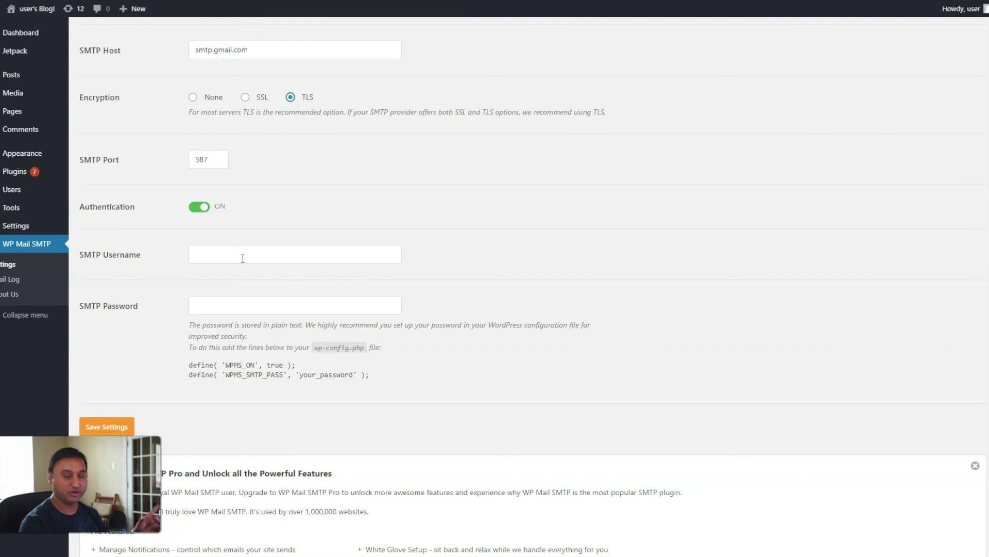
Step: Enter the Gmail address as SMTP Username, paste the app password, and save the settings
click(245, 260)
click(245, 260)
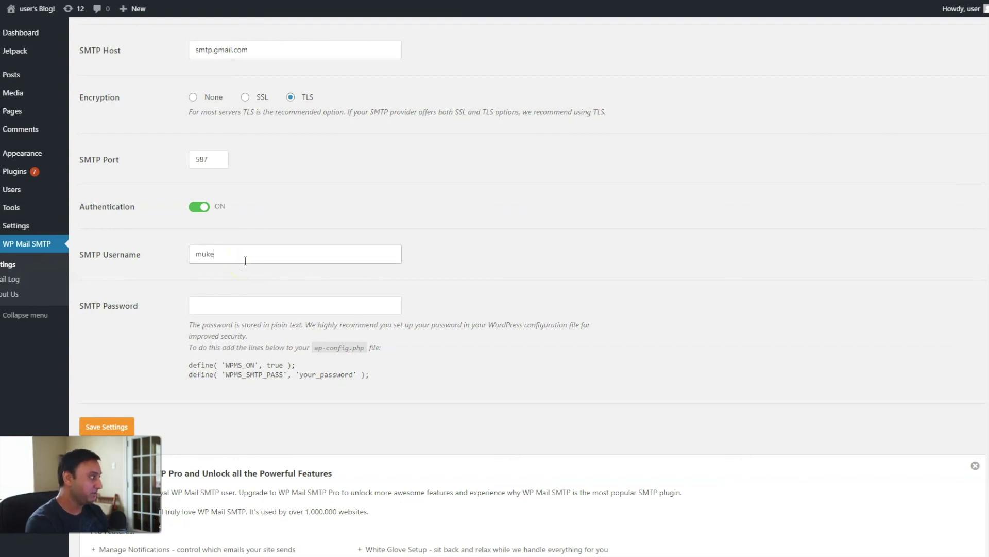
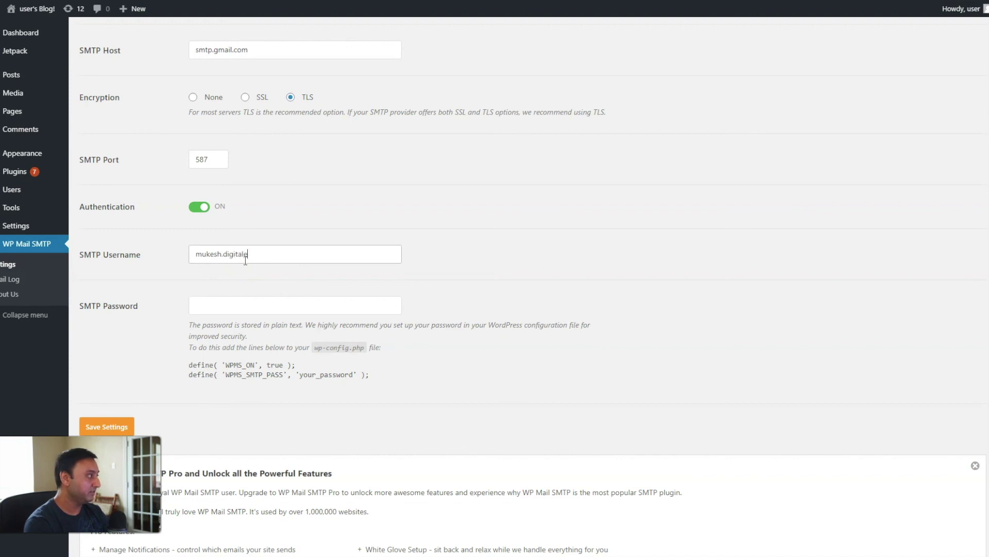
key(Tab)
key(shift+Tab)
key(Right)
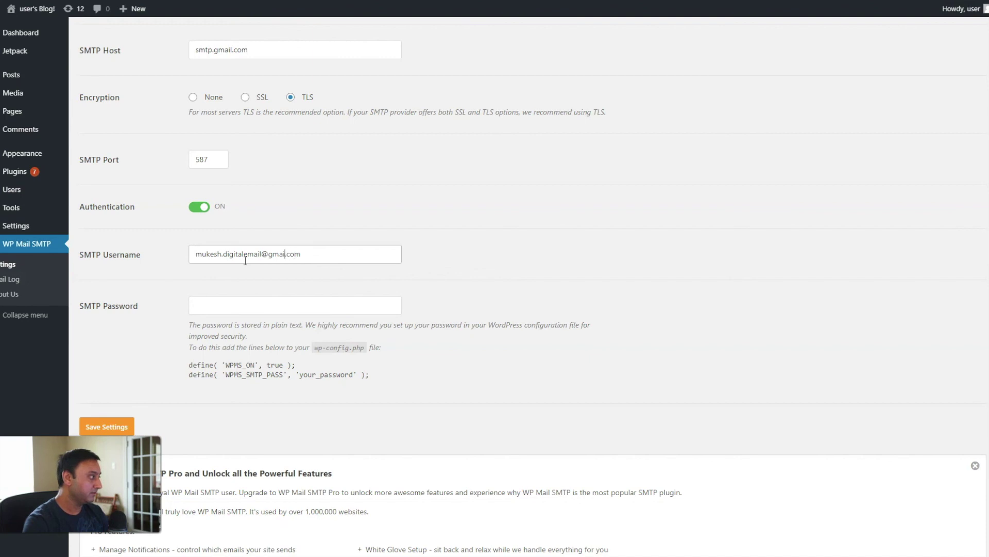
text(l)
key(Tab)
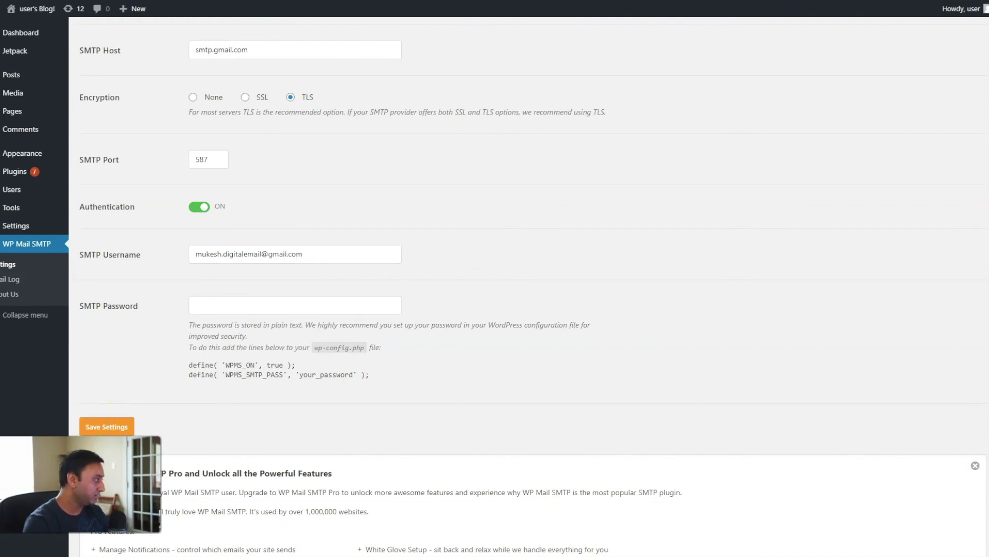
click(197, 308)
key(ctrl+v)
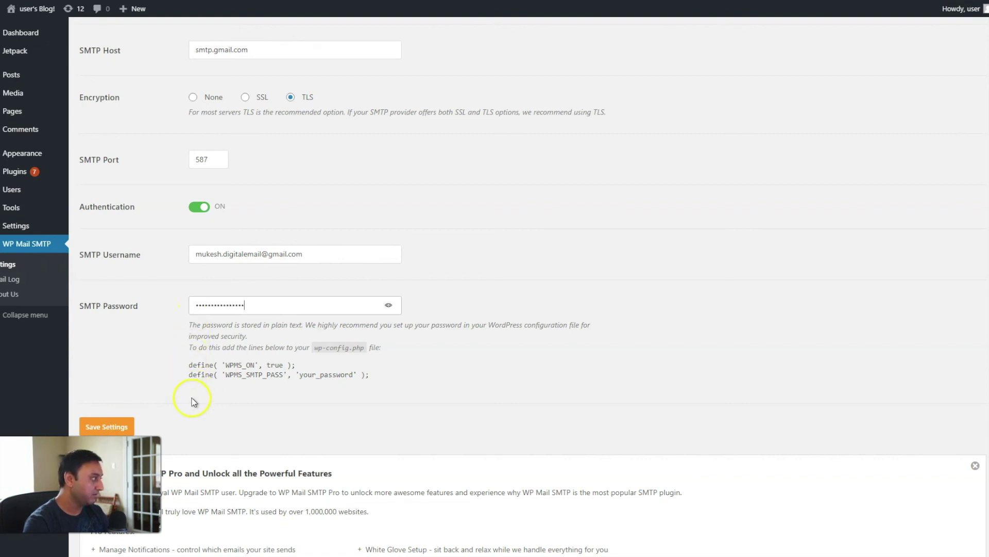
click(118, 427)
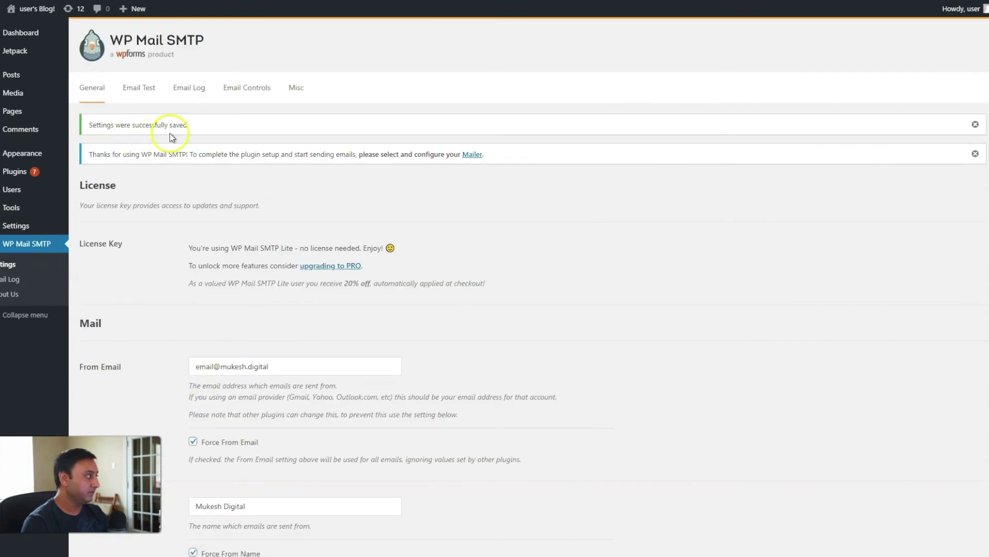
Step: On the Email Test tab, send an HTML test email to the custom-domain address
click(139, 88)
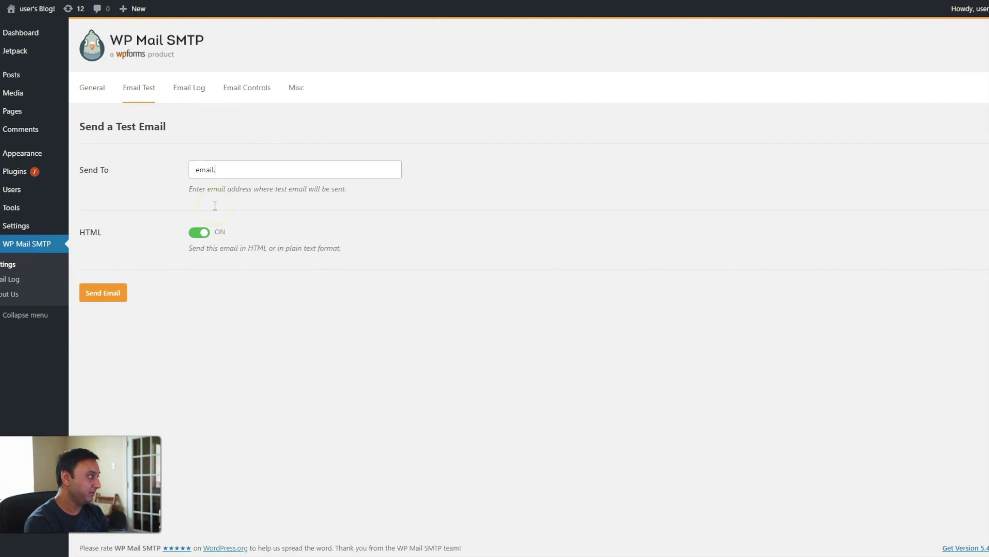
key(Return)
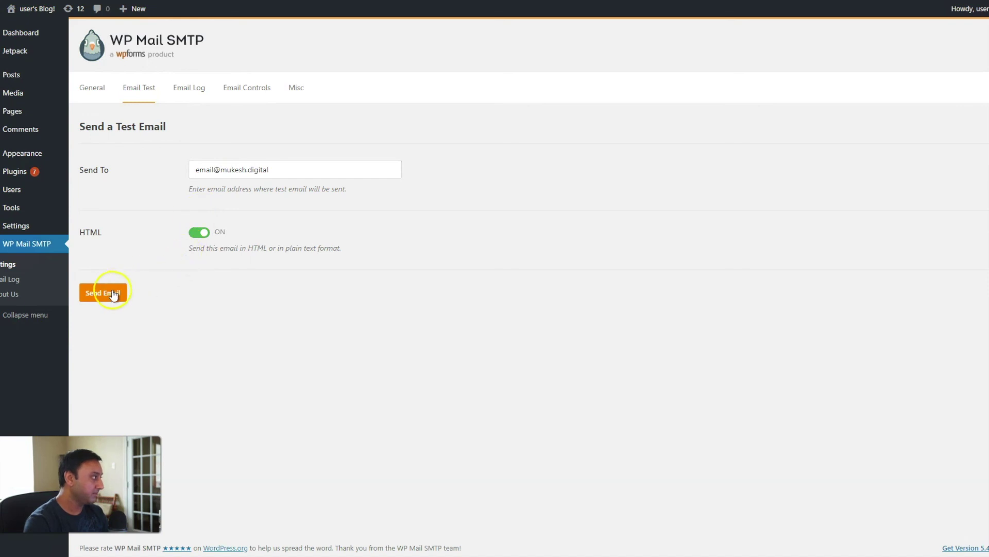
click(110, 291)
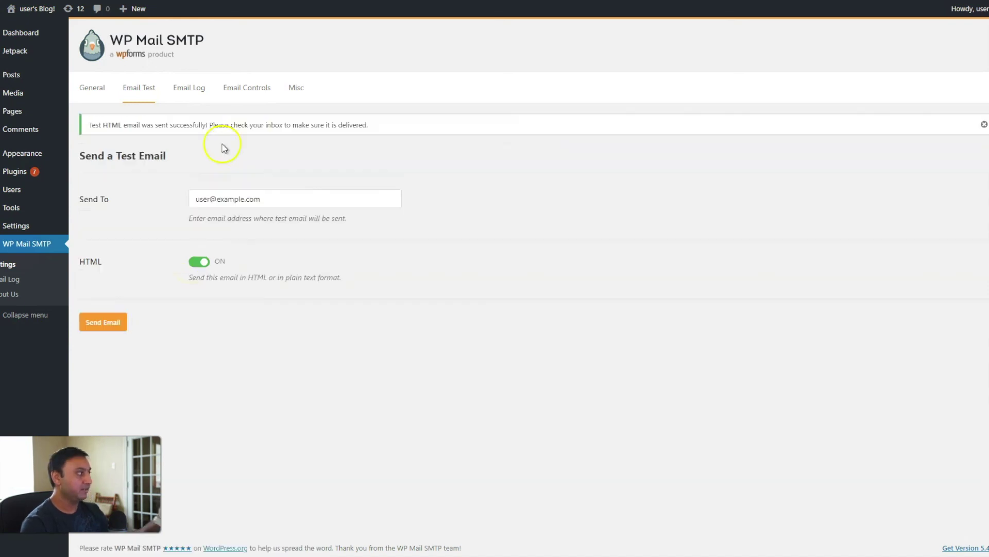